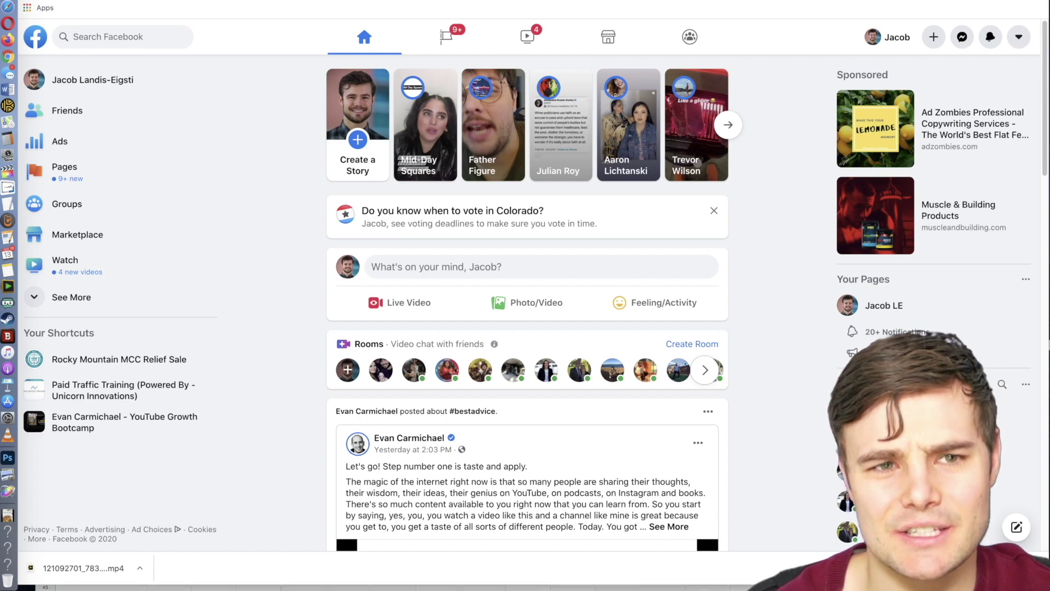
# - Open the Facebook Ad Library at facebook.com/ads/library
pyautogui.press('super+l')
pyautogui.write('faceboo')
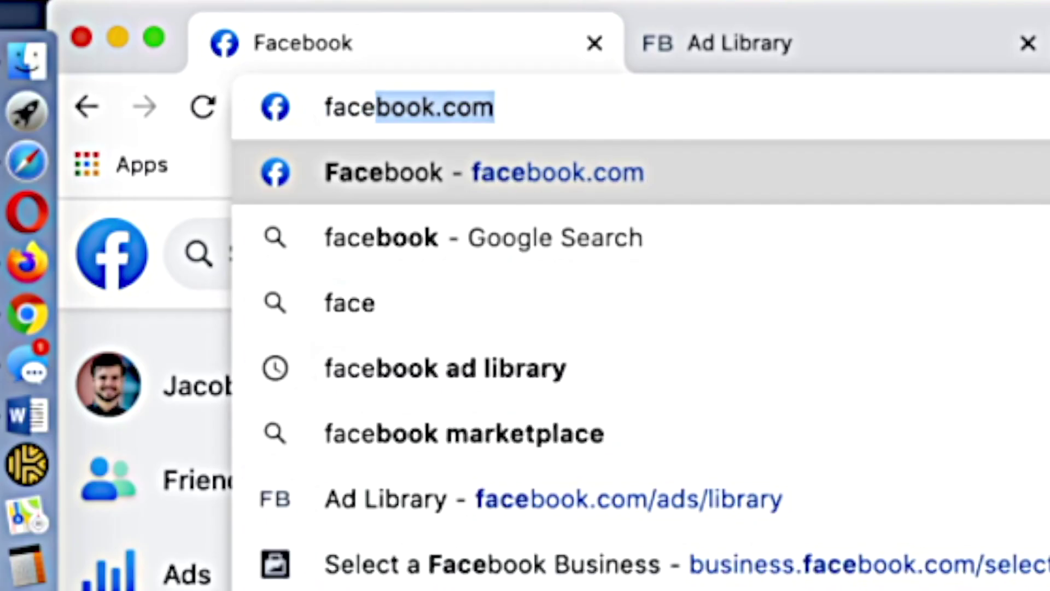
pyautogui.write('k.com')
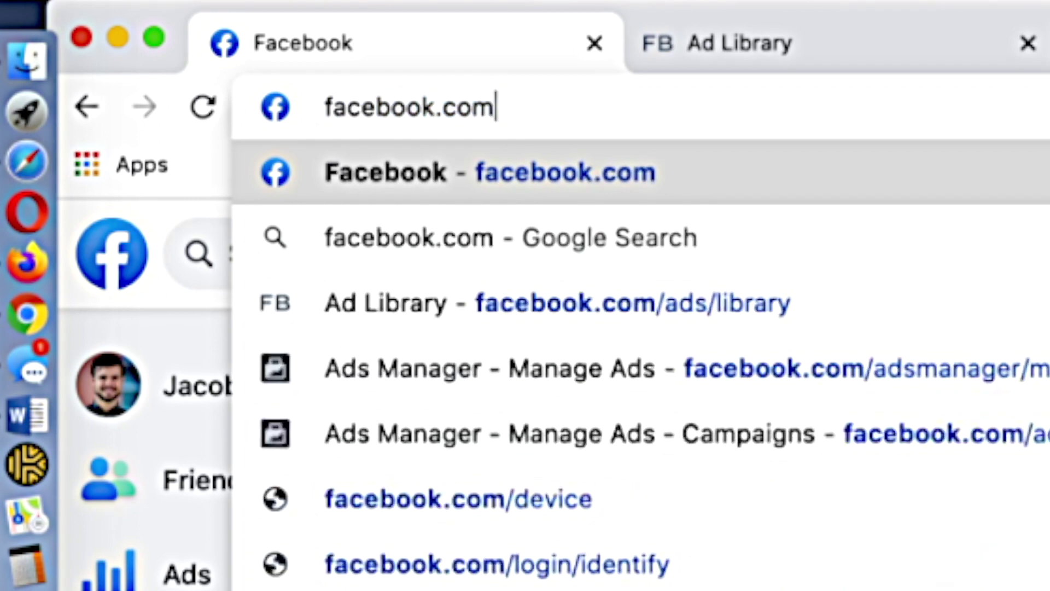
pyautogui.write('/ads')
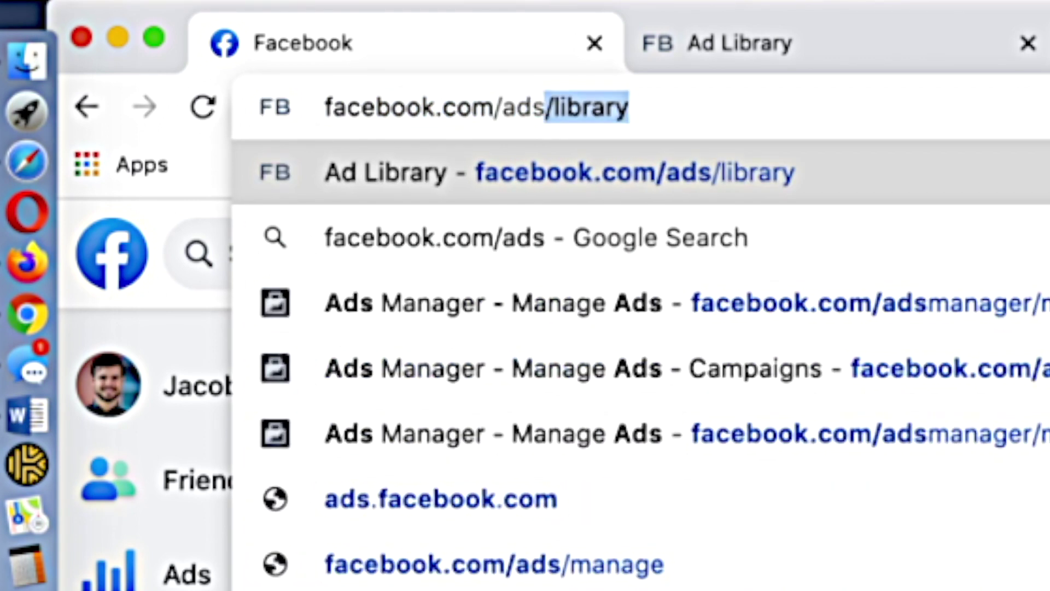
pyautogui.press('Return')
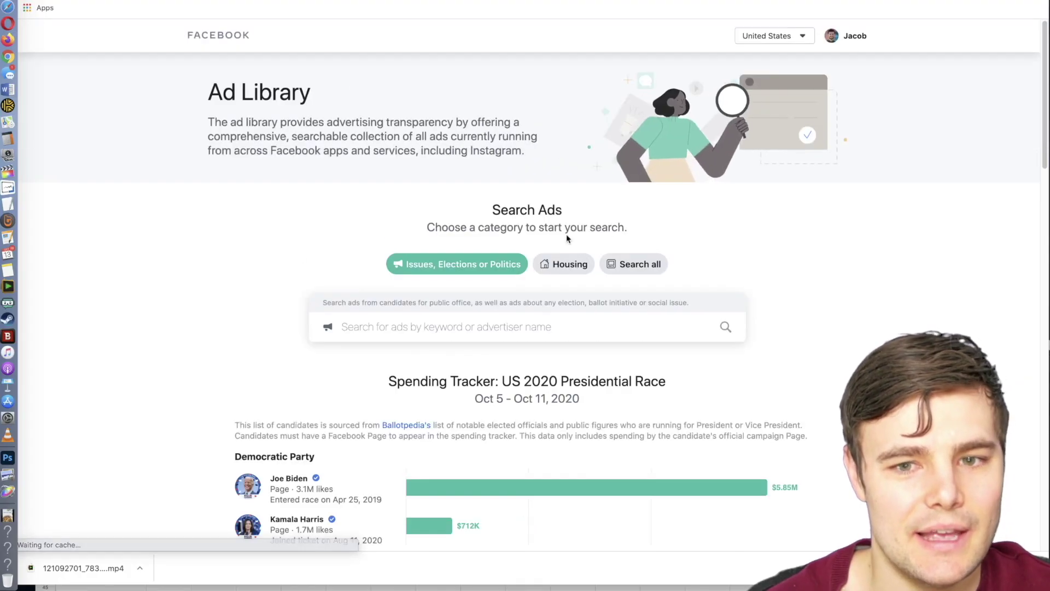
# - Set the ad search category to Search all and open the ads of the advertiser HelloFresh from the recent searches
pyautogui.click(629, 265)
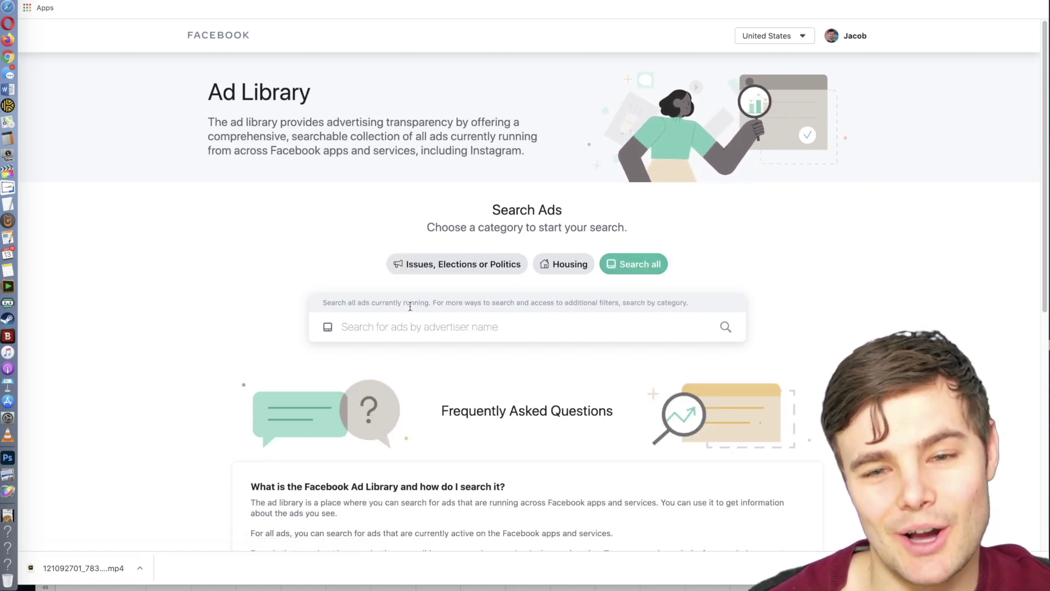
pyautogui.click(391, 334)
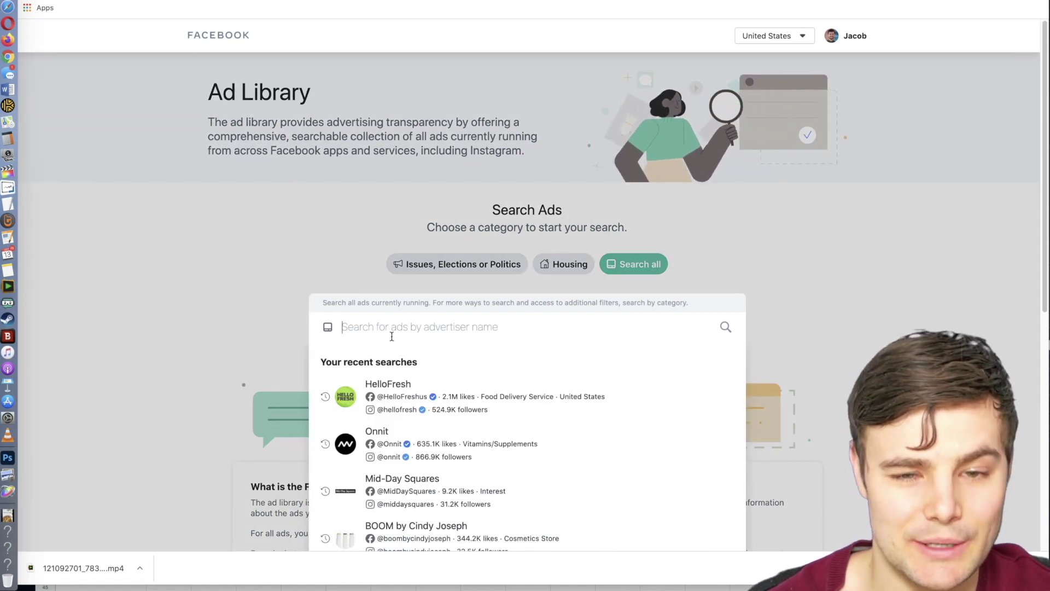
pyautogui.click(517, 387)
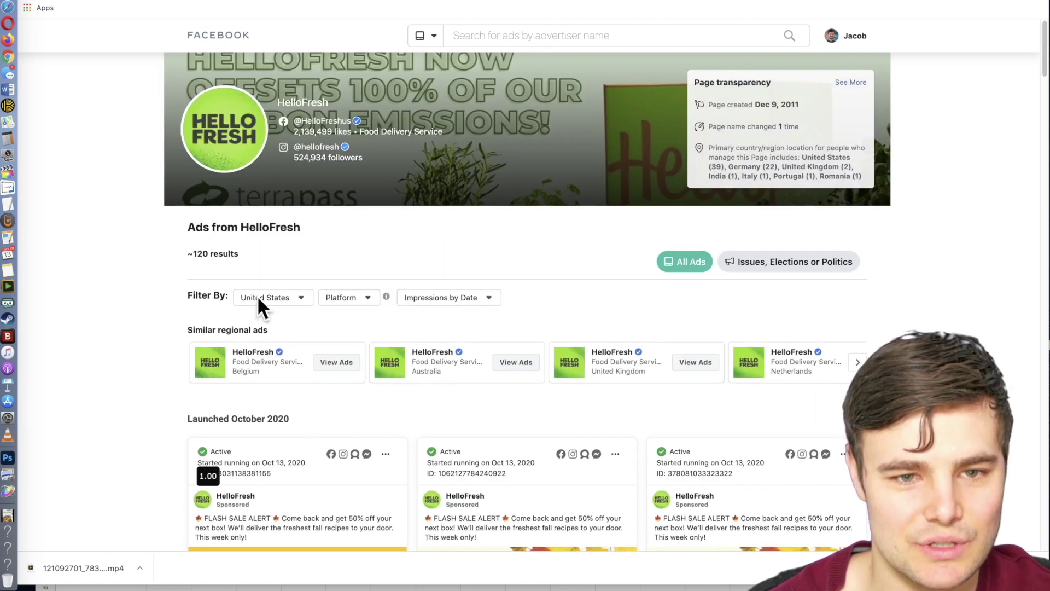
# - Check the Platform filter and review the offers and creatives in HelloFresh's October 2020 flash sale ads
pyautogui.click(356, 297)
pyautogui.click(134, 276)
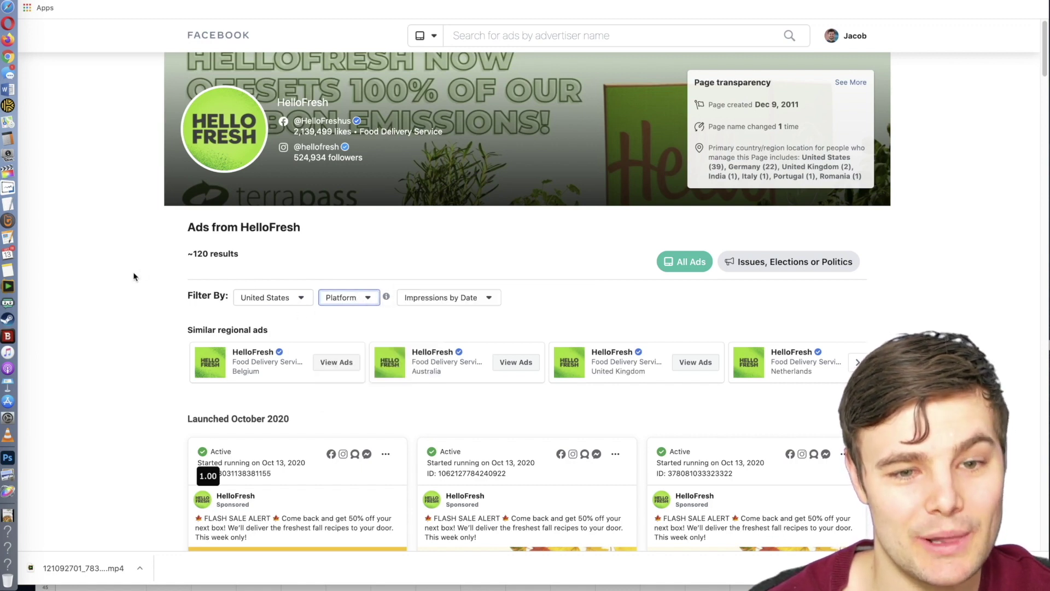
pyautogui.scroll(-5, 150, 241)
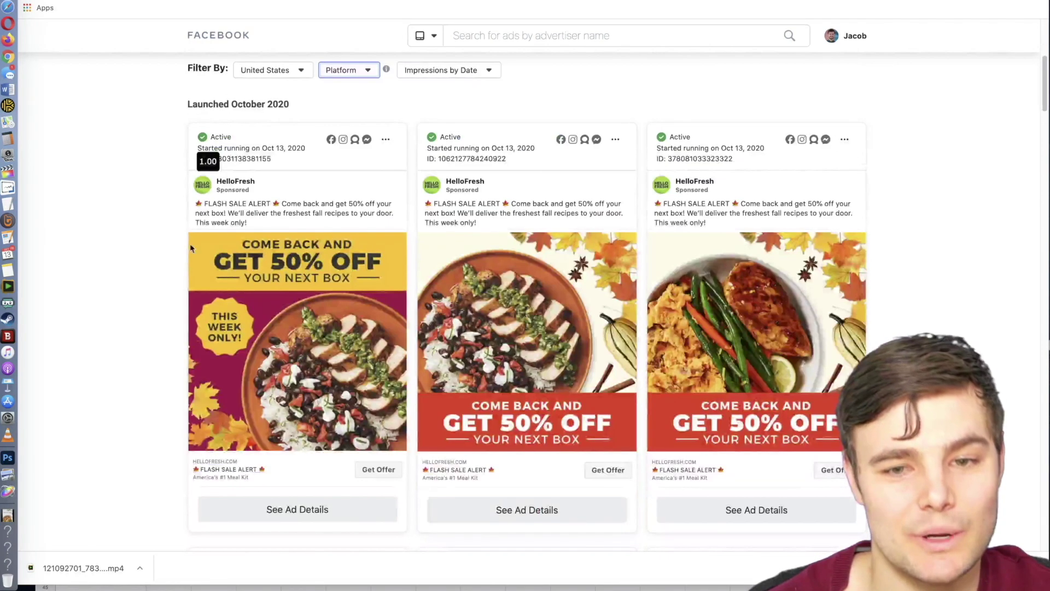
pyautogui.scroll(1, 251, 263)
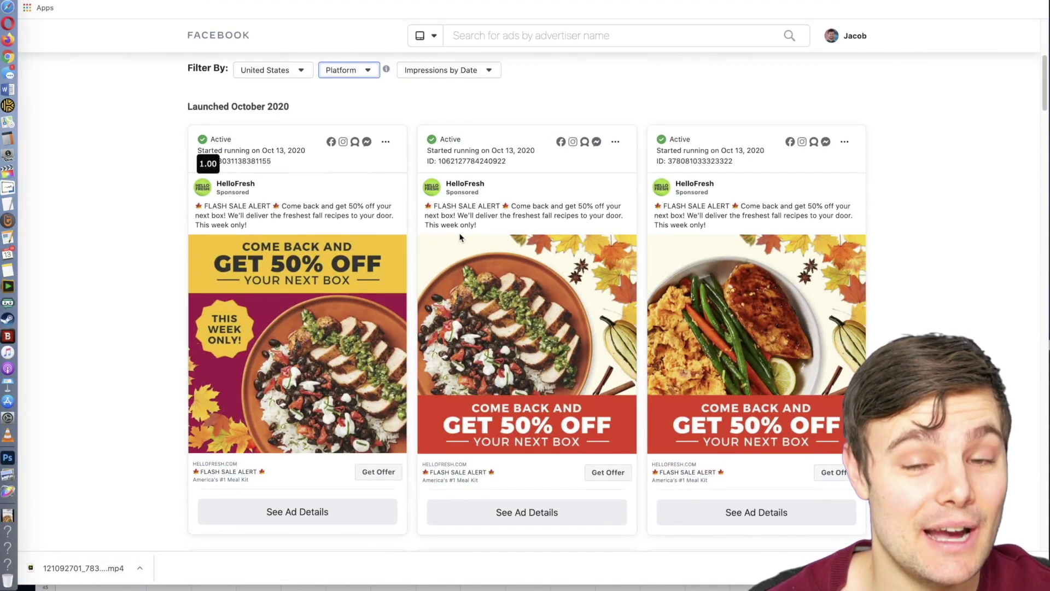
pyautogui.scroll(-8, 459, 237)
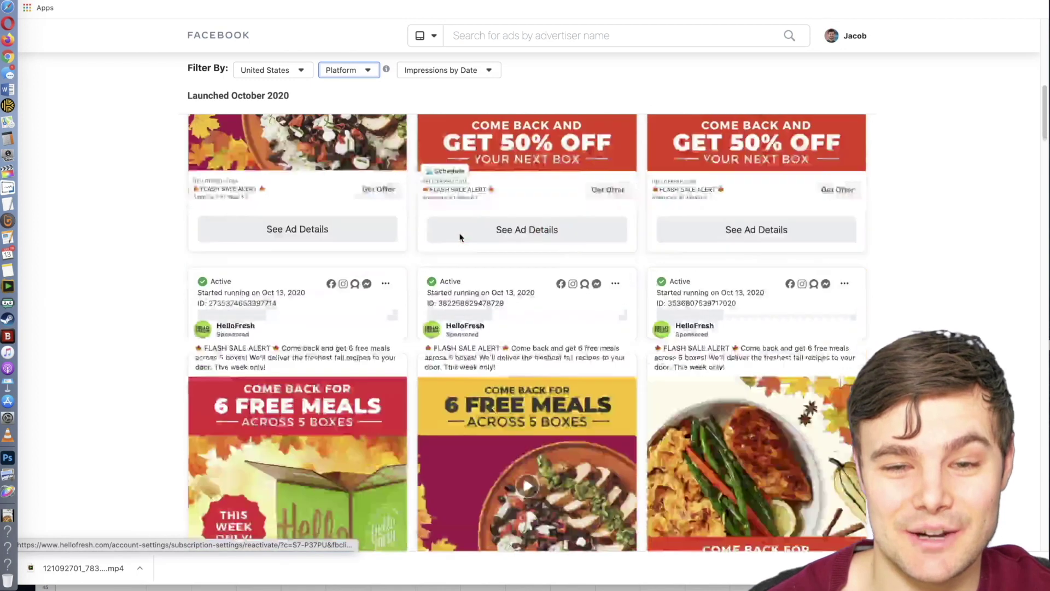
pyautogui.scroll(-2, 459, 237)
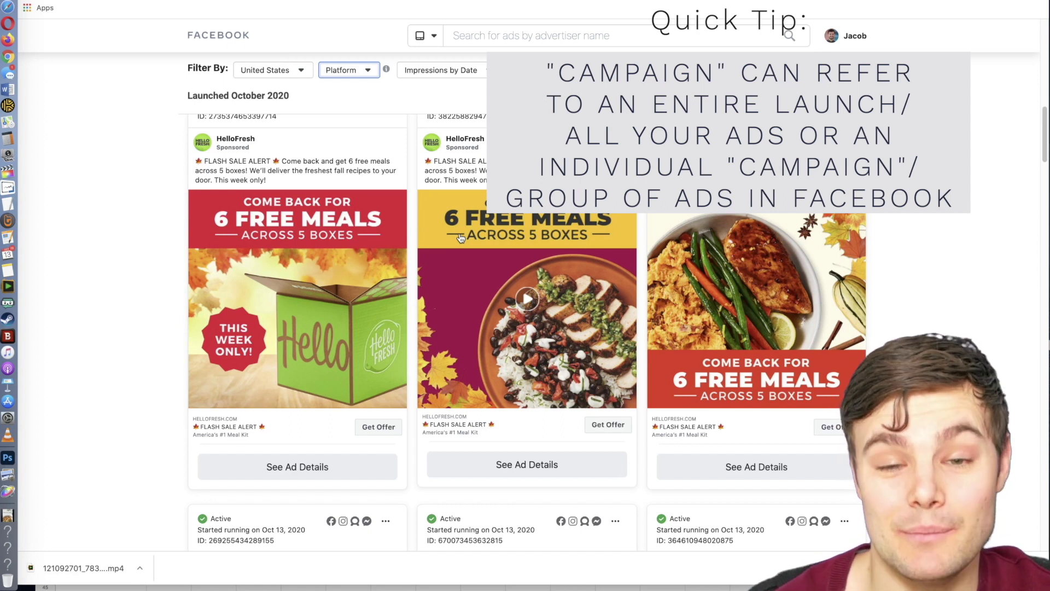
pyautogui.scroll(-10, 460, 246)
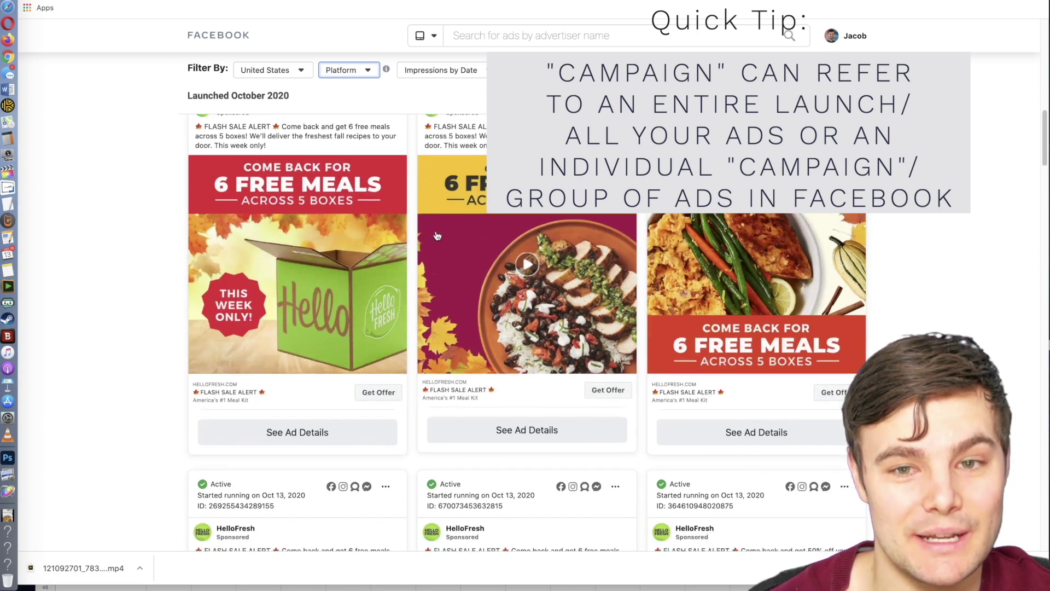
pyautogui.scroll(-6, 454, 261)
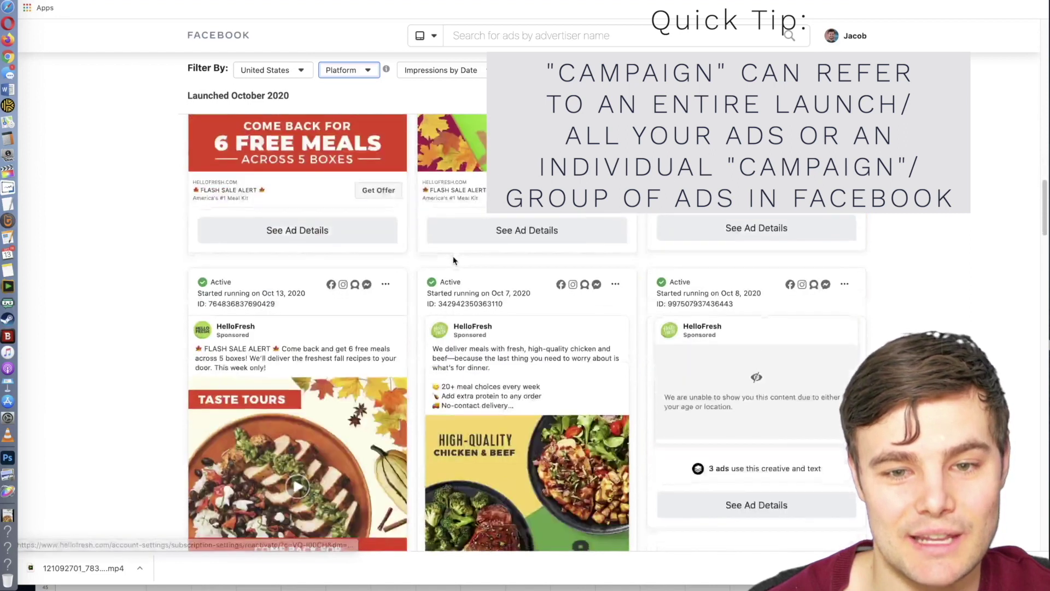
pyautogui.scroll(-8, 489, 272)
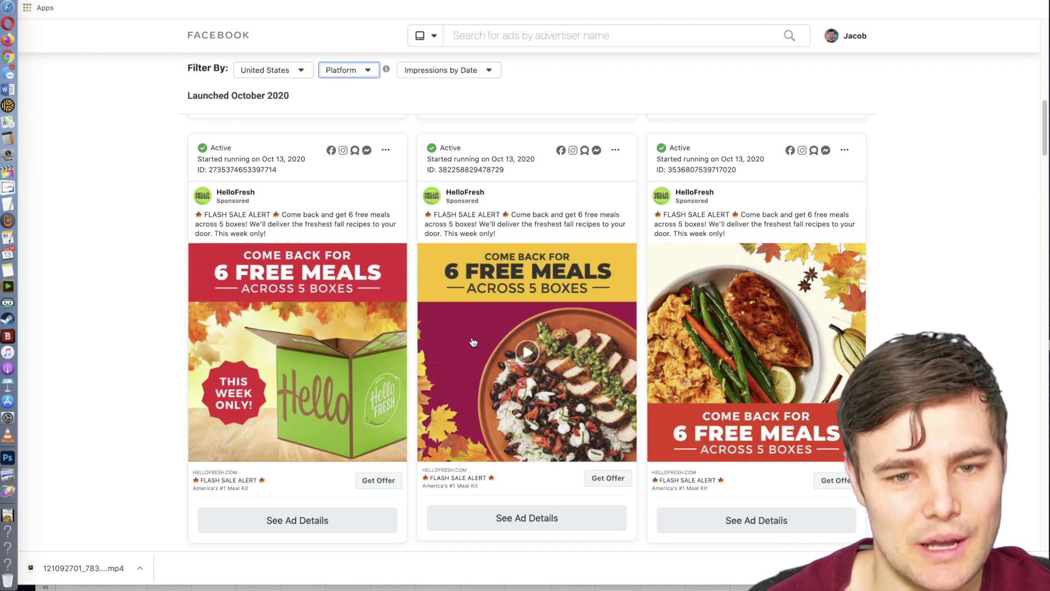
# - Compare photo and video creatives in the HelloFresh ads, from the 6 free meals offers down to the $80 off End Of Summer Sale ads
pyautogui.scroll(-5, 379, 345)
pyautogui.scroll(-2, 379, 345)
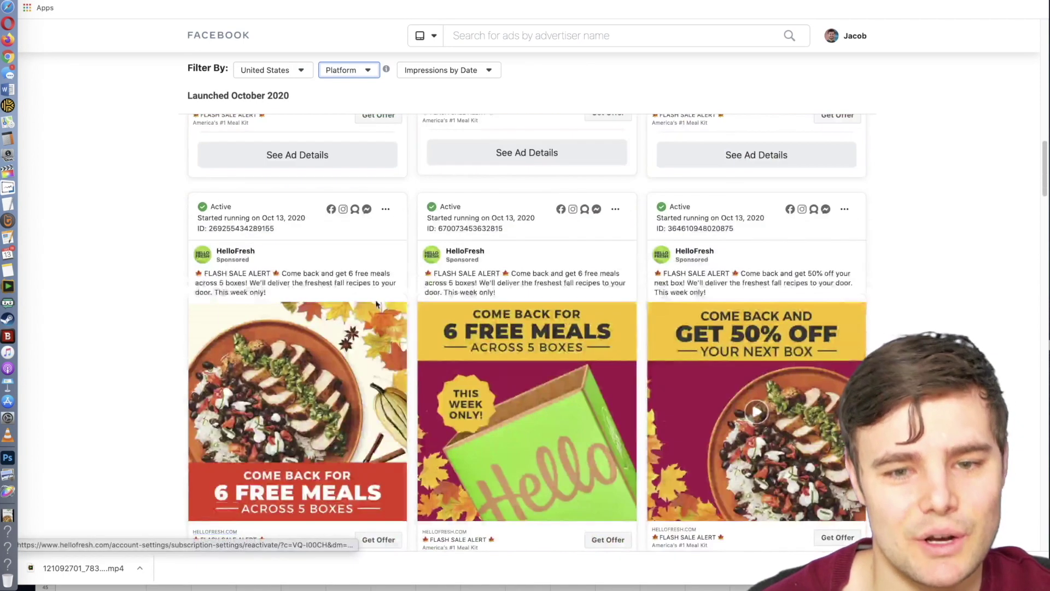
pyautogui.scroll(-3, 324, 331)
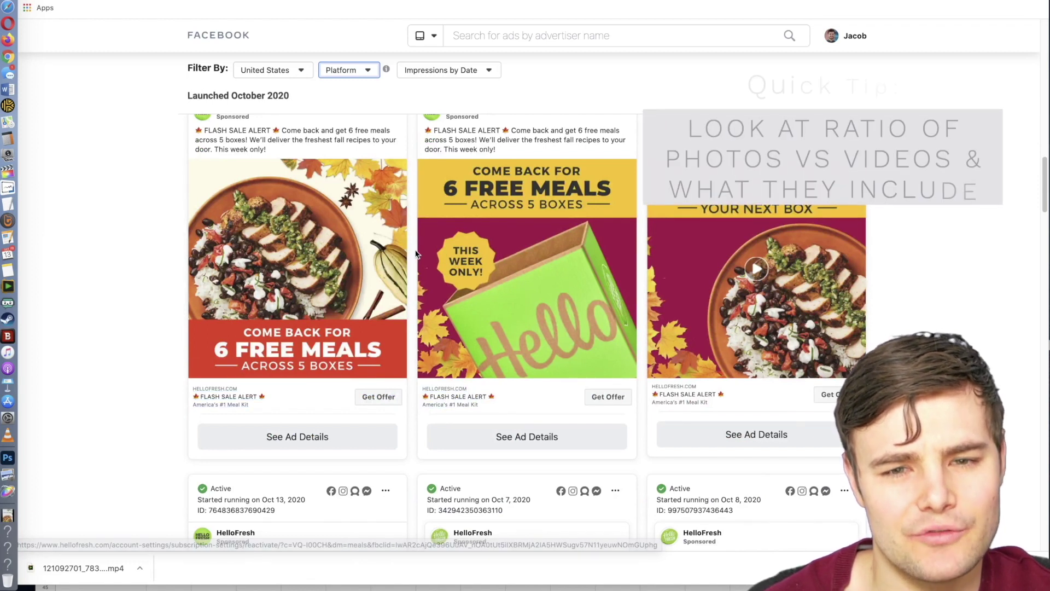
pyautogui.scroll(-1, 505, 251)
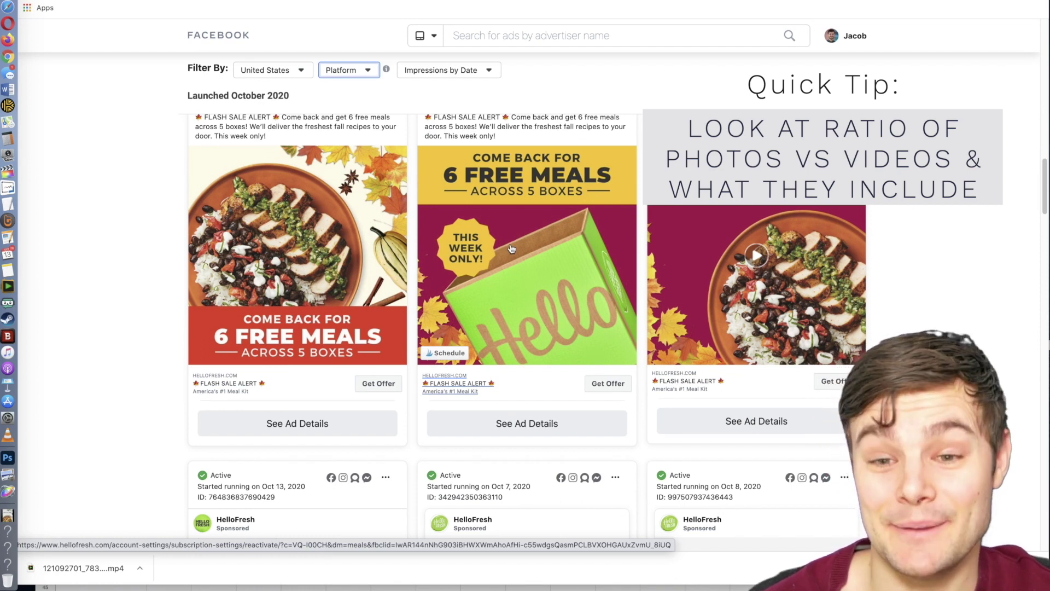
pyautogui.scroll(-1, 511, 249)
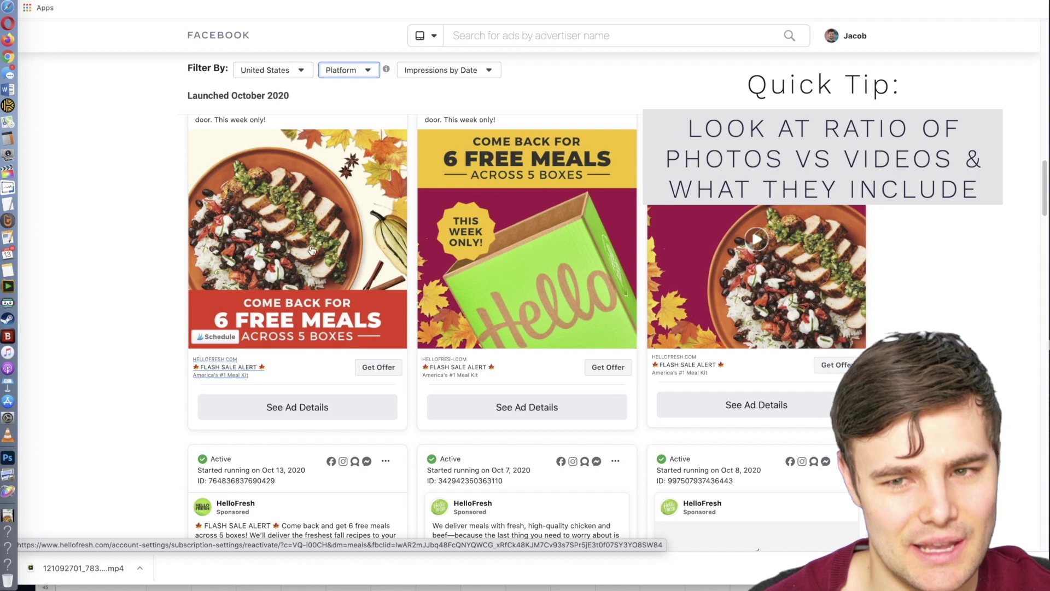
pyautogui.scroll(-5, 766, 273)
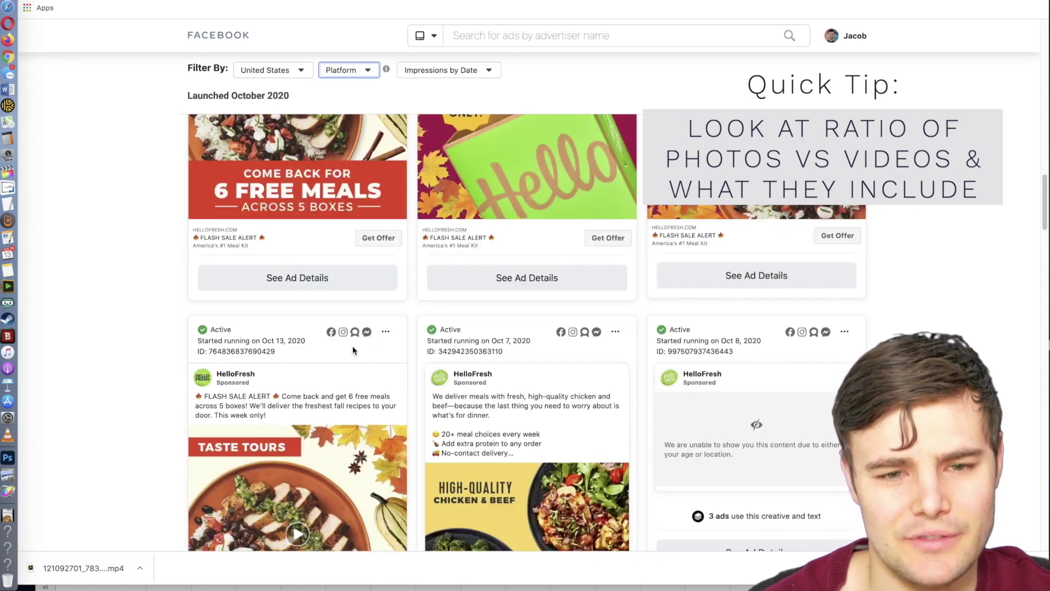
pyautogui.scroll(-10, 352, 351)
pyautogui.scroll(-7, 477, 264)
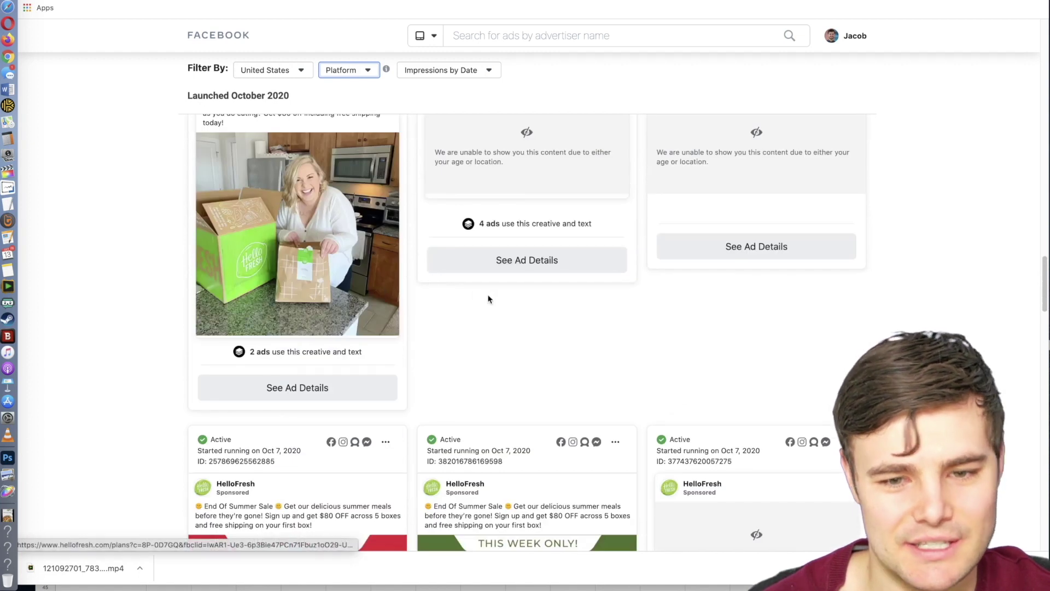
pyautogui.scroll(-6, 488, 298)
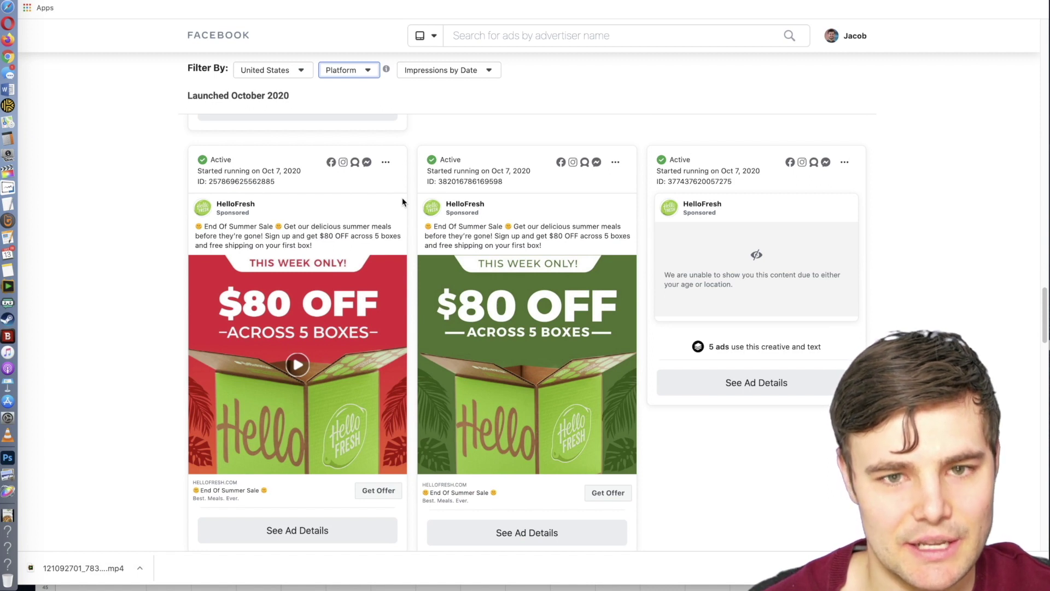
# - Capture a screenshot of the green "$80 OFF across 5 boxes" HelloFresh ad together with its text
pyautogui.moveTo(465, 203)
pyautogui.press('super+shift+4')
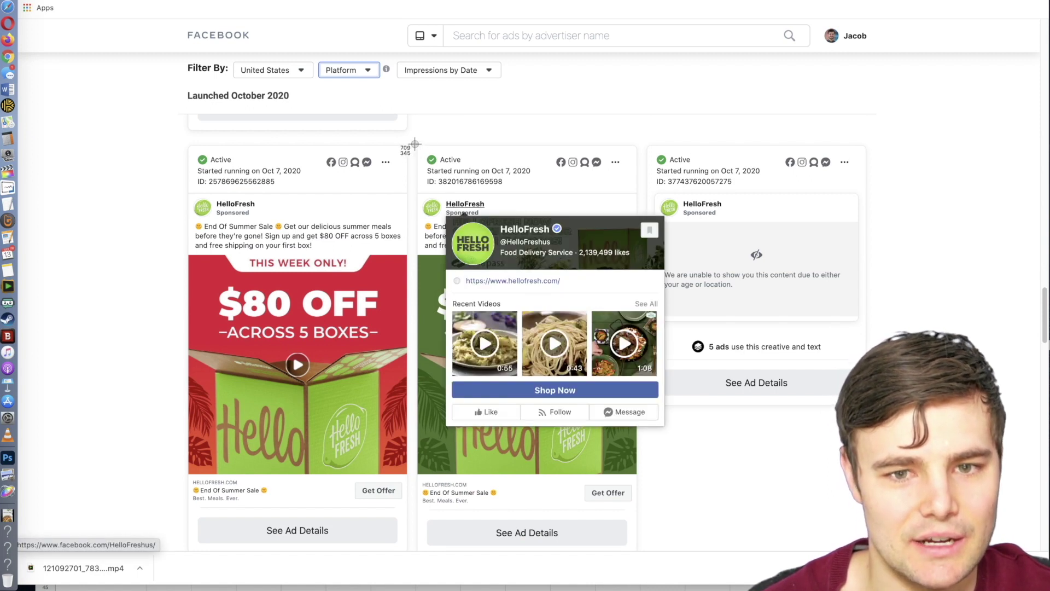
pyautogui.press('super+shift+4')
pyautogui.moveTo(418, 143); pyautogui.dragTo(640, 525)
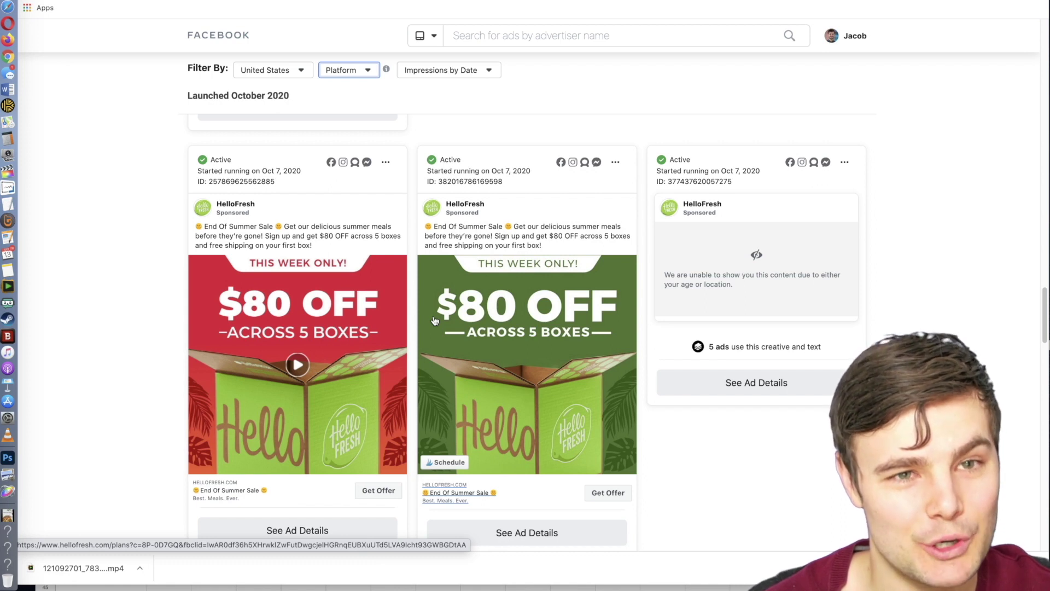
# - Examine start dates, offers and copy in the October 2020 ads, from the End Of Summer Sale to the Fall Friends & Family Sale
pyautogui.scroll(-1, 692, 254)
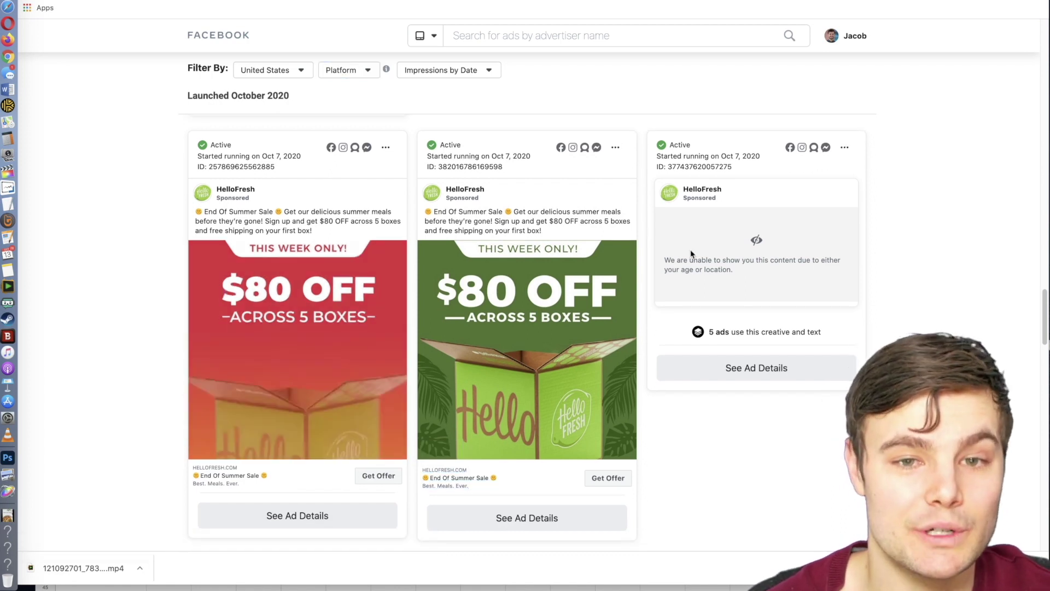
pyautogui.scroll(-10, 718, 271)
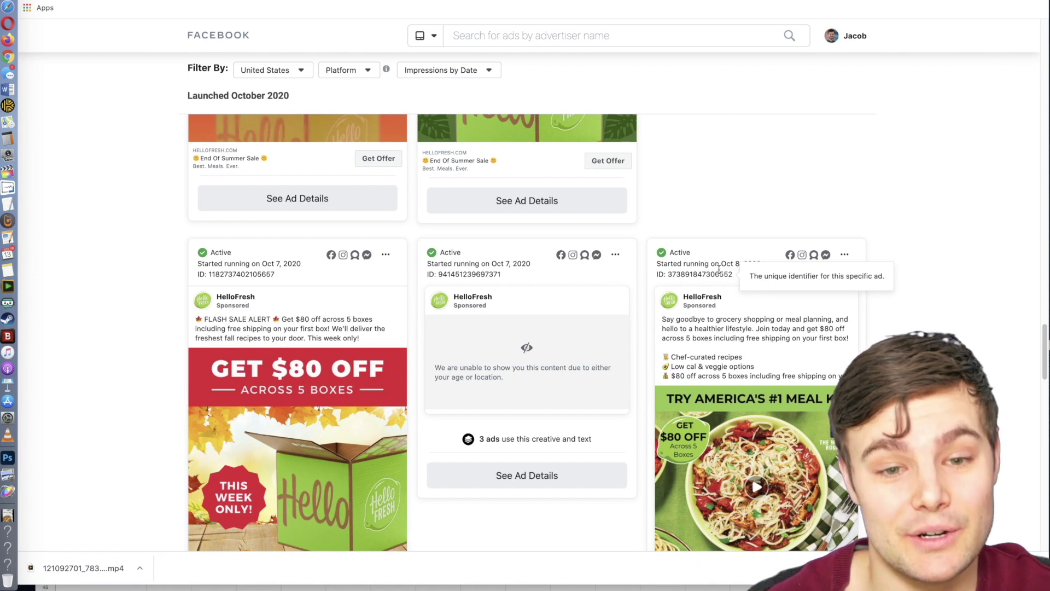
pyautogui.scroll(-1, 531, 254)
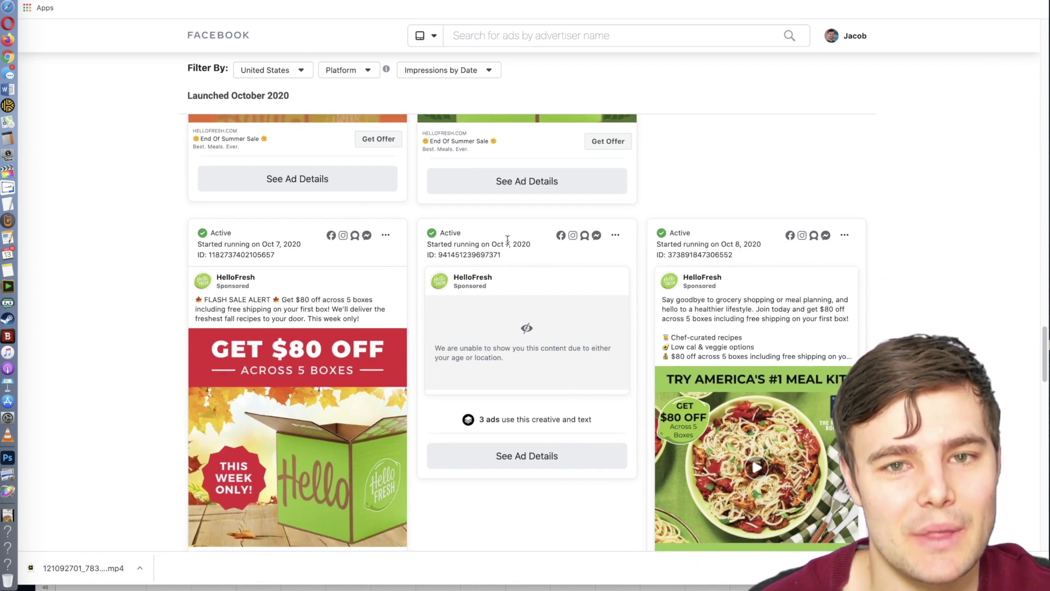
pyautogui.scroll(-1, 452, 203)
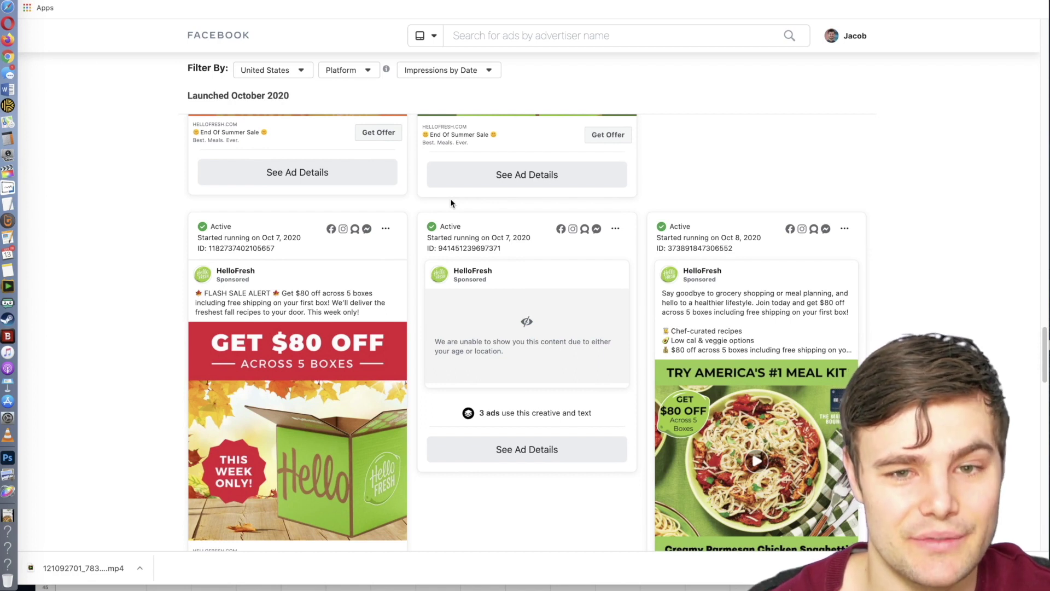
pyautogui.scroll(-5, 452, 203)
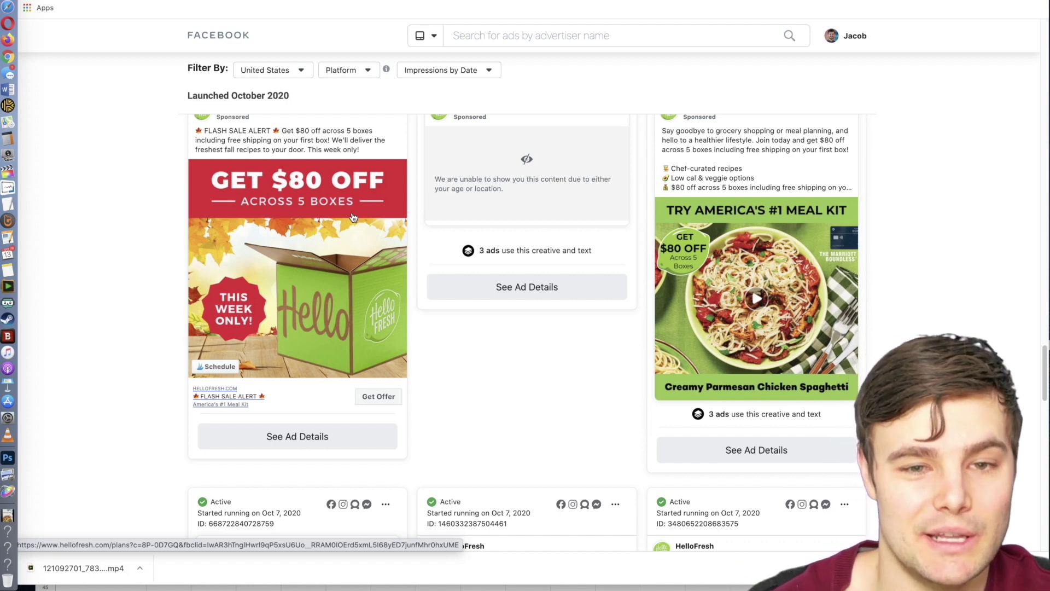
pyautogui.scroll(-5, 476, 263)
pyautogui.scroll(-5, 544, 245)
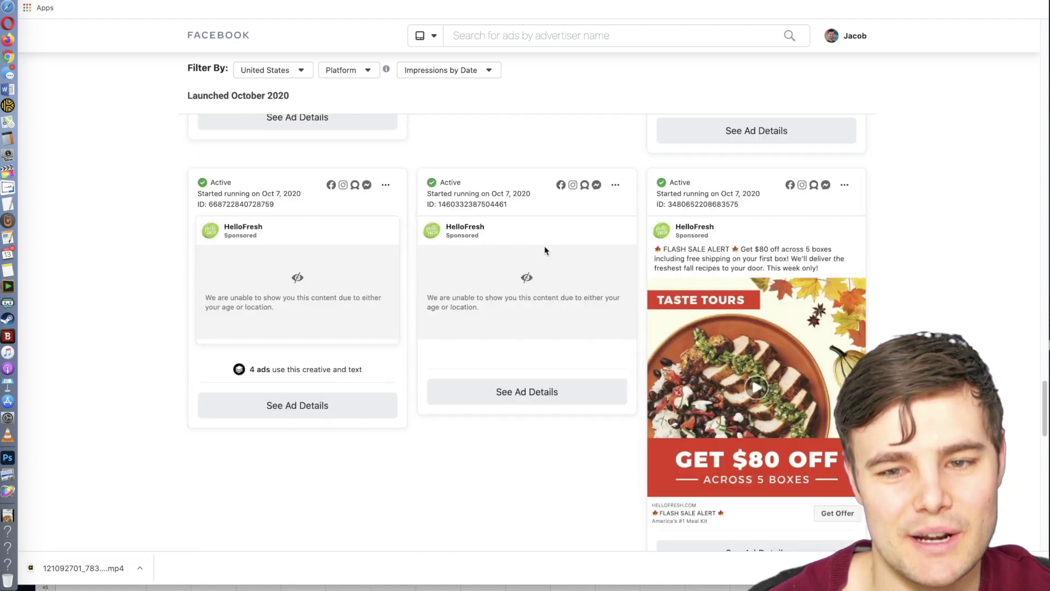
pyautogui.scroll(-4, 546, 251)
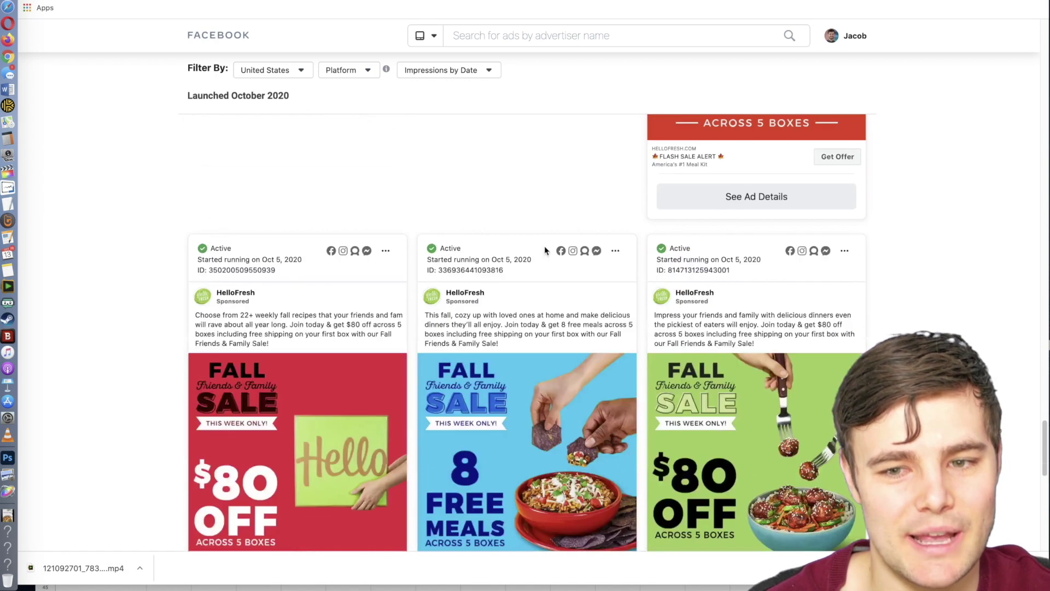
pyautogui.scroll(-15, 364, 192)
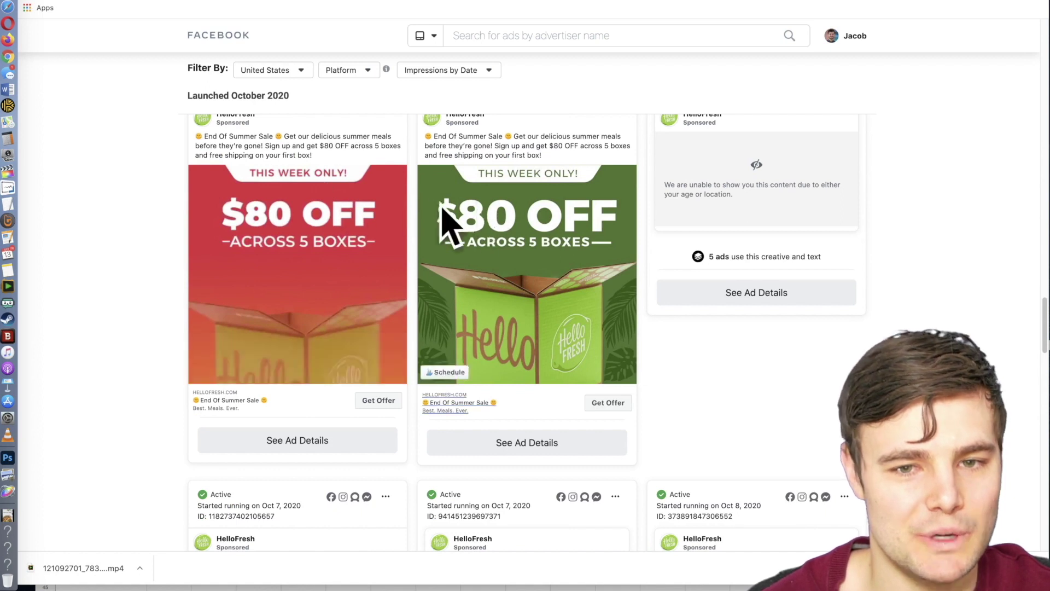
# - Review the remaining October 2020 HelloFresh ads through to those launched in September 2020
pyautogui.scroll(-7, 492, 251)
pyautogui.scroll(-10, 504, 252)
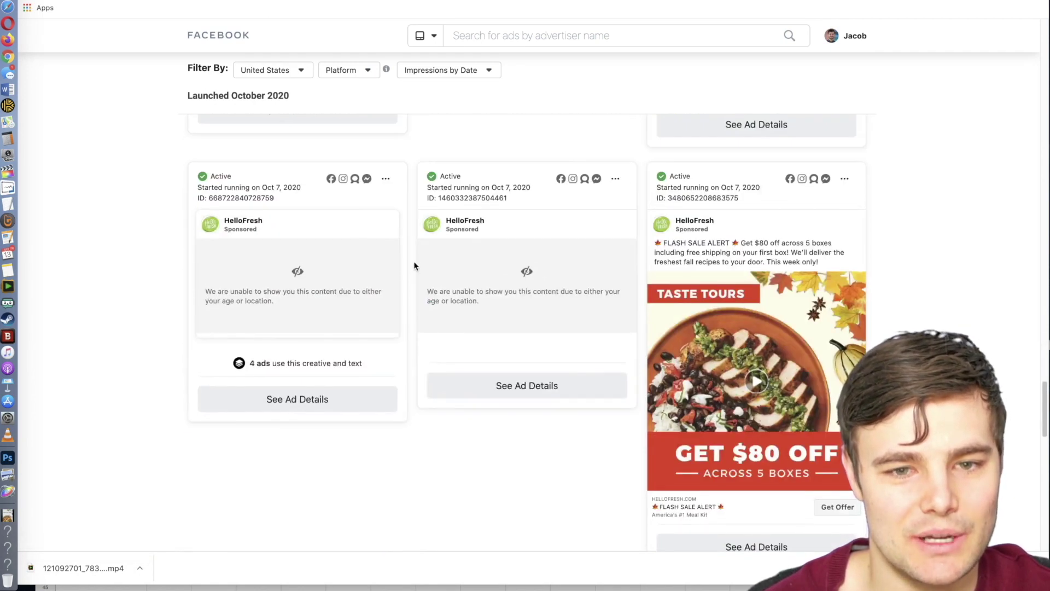
pyautogui.scroll(-1, 421, 274)
pyautogui.scroll(-8, 432, 285)
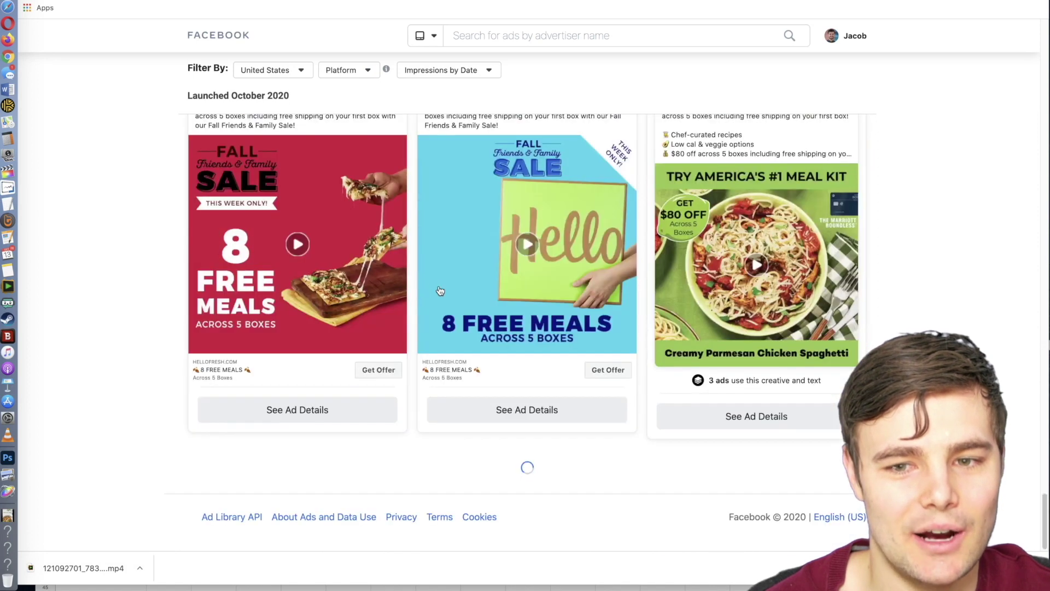
pyautogui.scroll(-10, 441, 290)
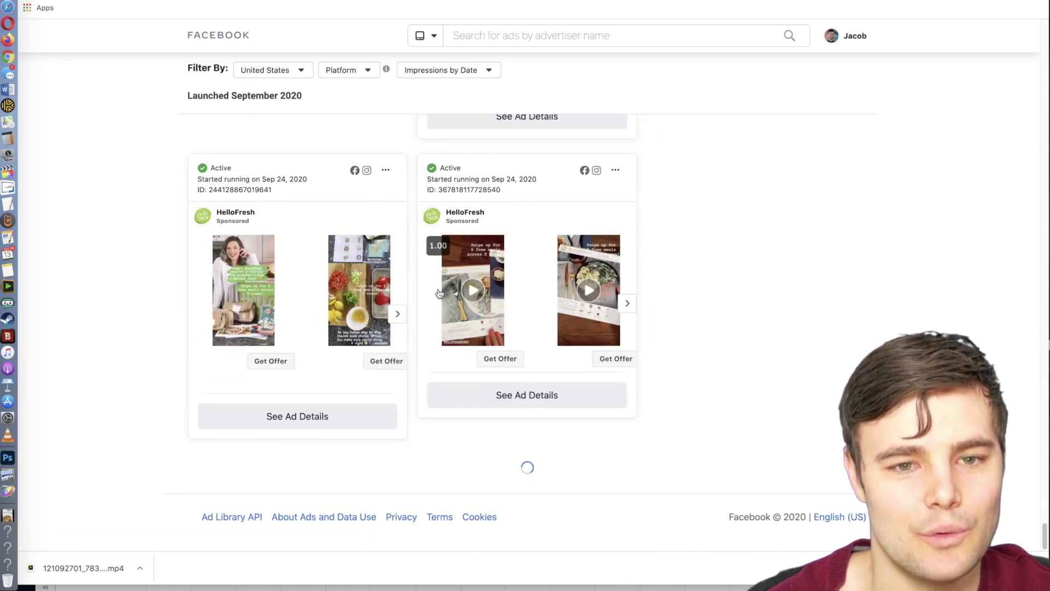
# - Examine the oldest active HelloFresh ads, reading the offers and copy of the two 8 free meals ads launched in July 2020
pyautogui.scroll(-10, 350, 312)
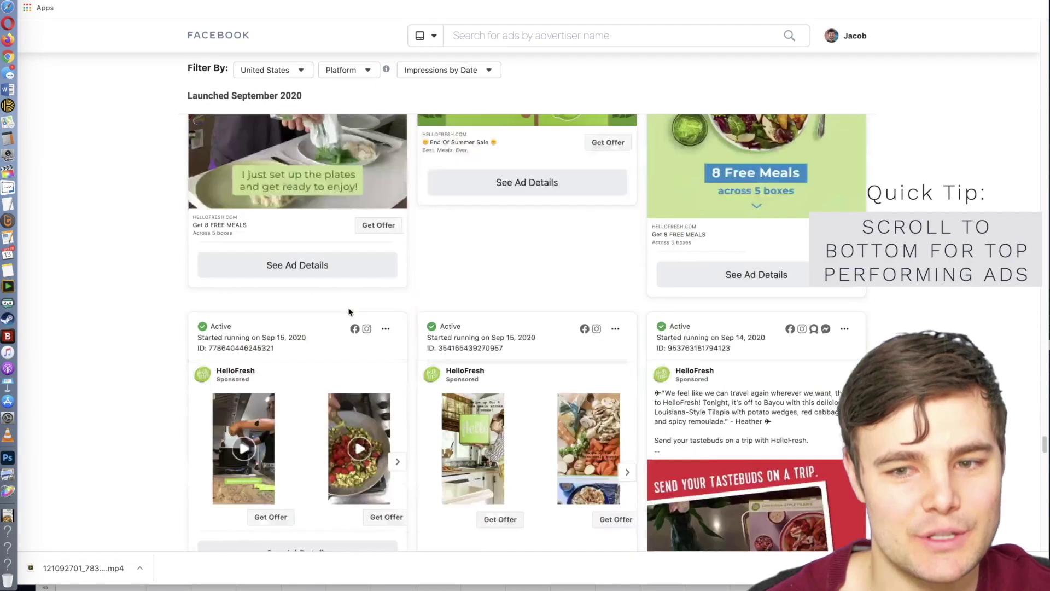
pyautogui.scroll(-15, 349, 312)
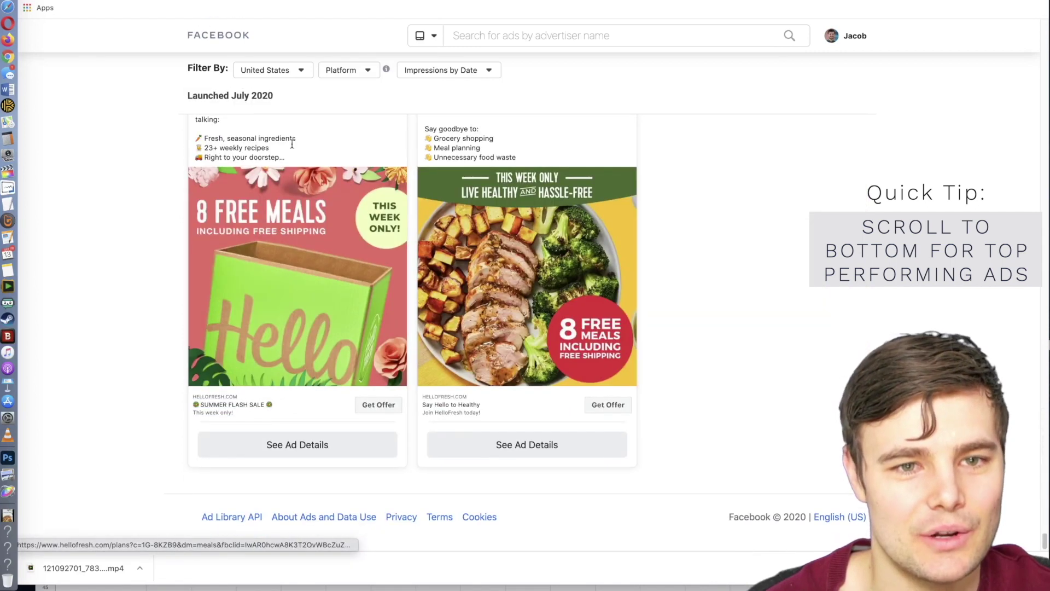
pyautogui.scroll(3, 271, 229)
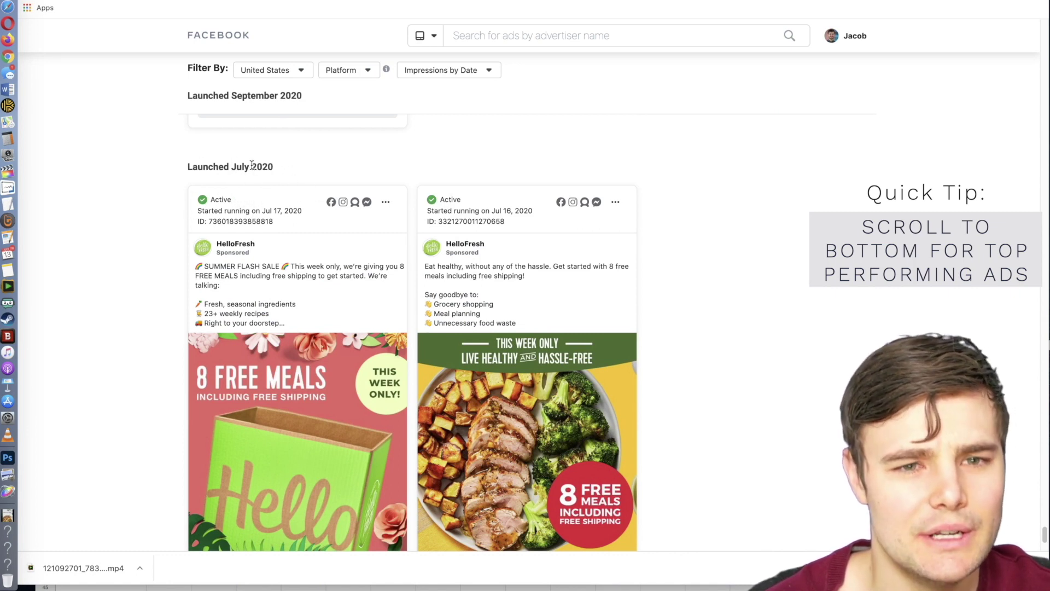
pyautogui.scroll(-1, 186, 203)
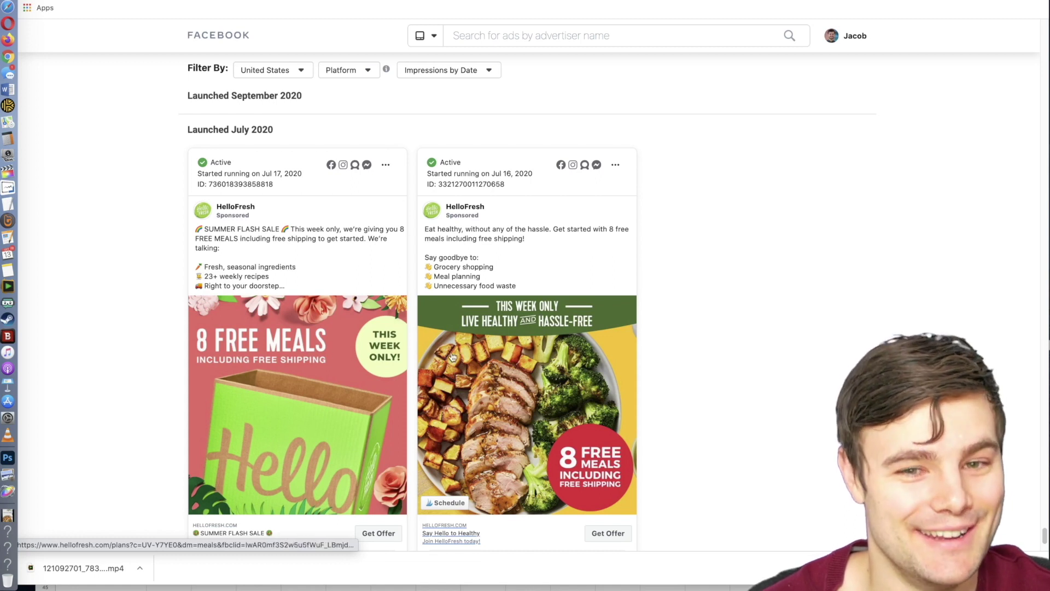
pyautogui.scroll(-2, 454, 358)
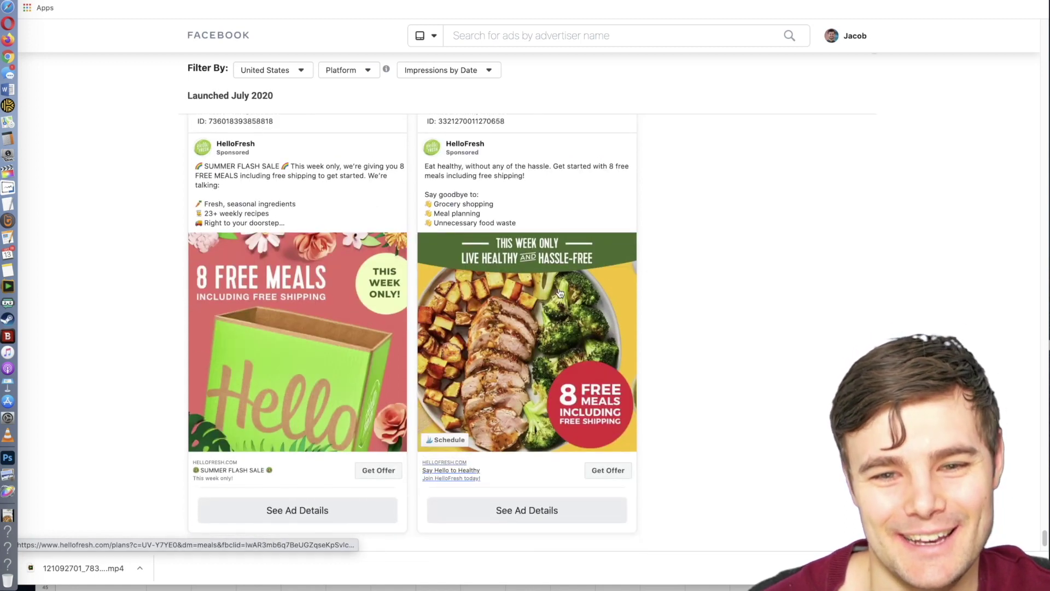
# - Review the mid-September 2020 HelloFresh ads, including the taco creative, the COOKING8 video and the customer photo with the box
pyautogui.scroll(8, 558, 292)
pyautogui.scroll(6, 557, 287)
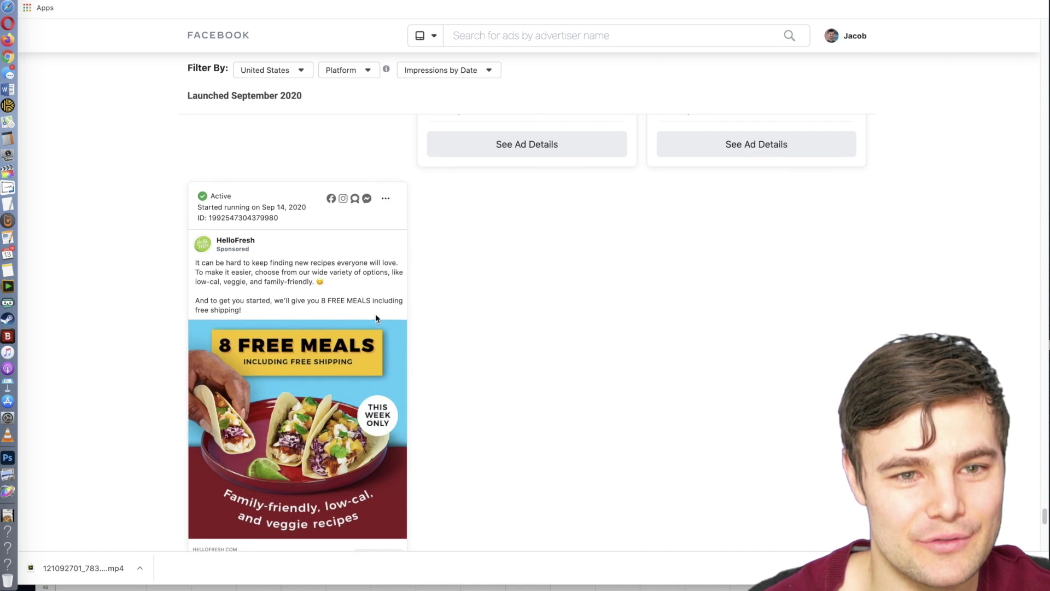
pyautogui.scroll(3, 376, 316)
pyautogui.scroll(3, 375, 317)
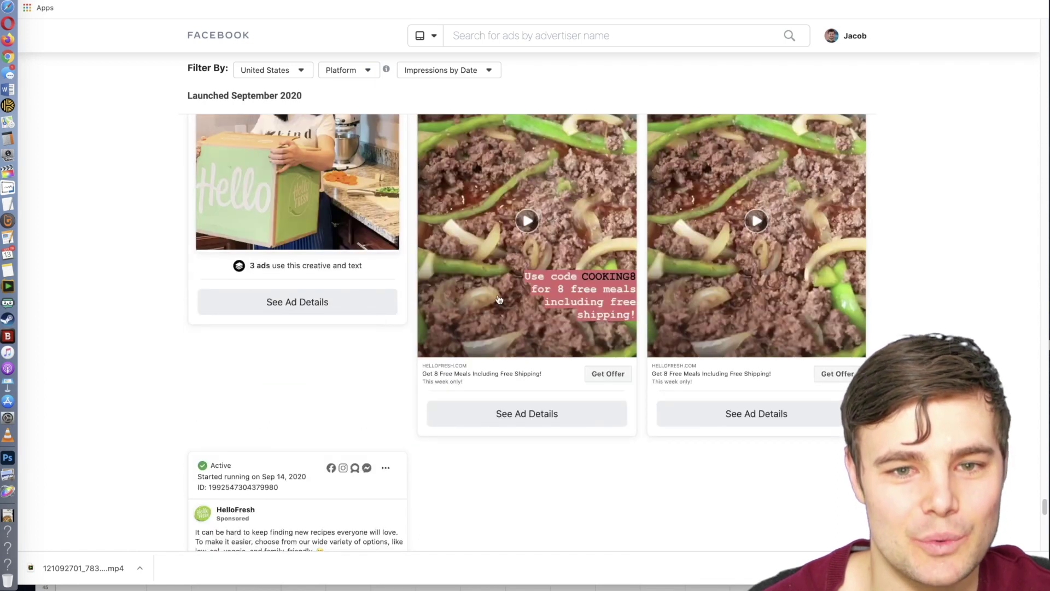
pyautogui.scroll(3, 477, 285)
pyautogui.scroll(9, 371, 256)
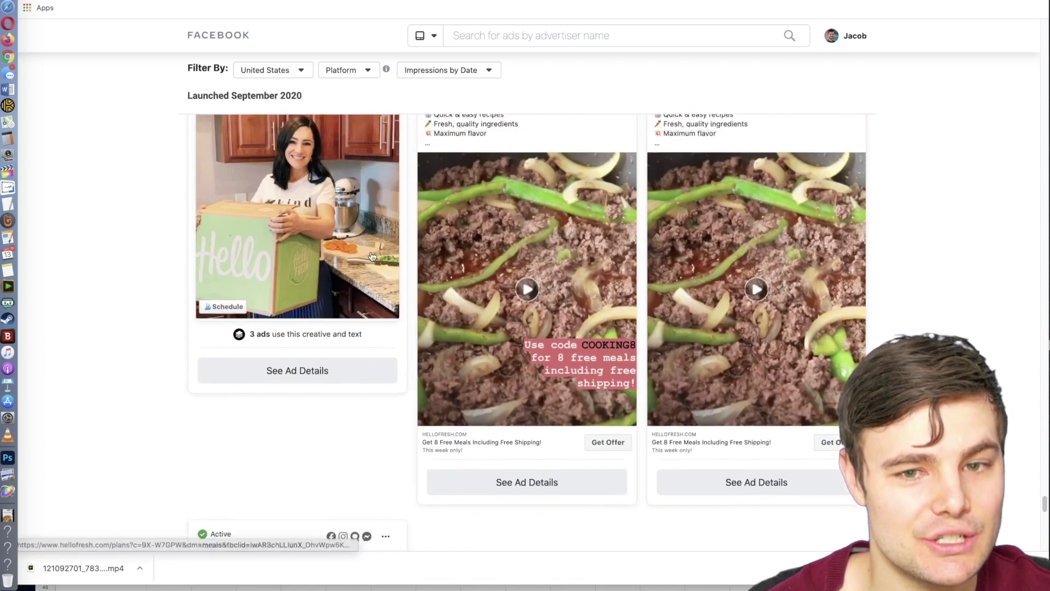
# - Compare the newest HelloFresh ads launched October 13, 2020, covering the 50% off and 6 free meals Flash Sale Alert offers
pyautogui.scroll(15, 371, 256)
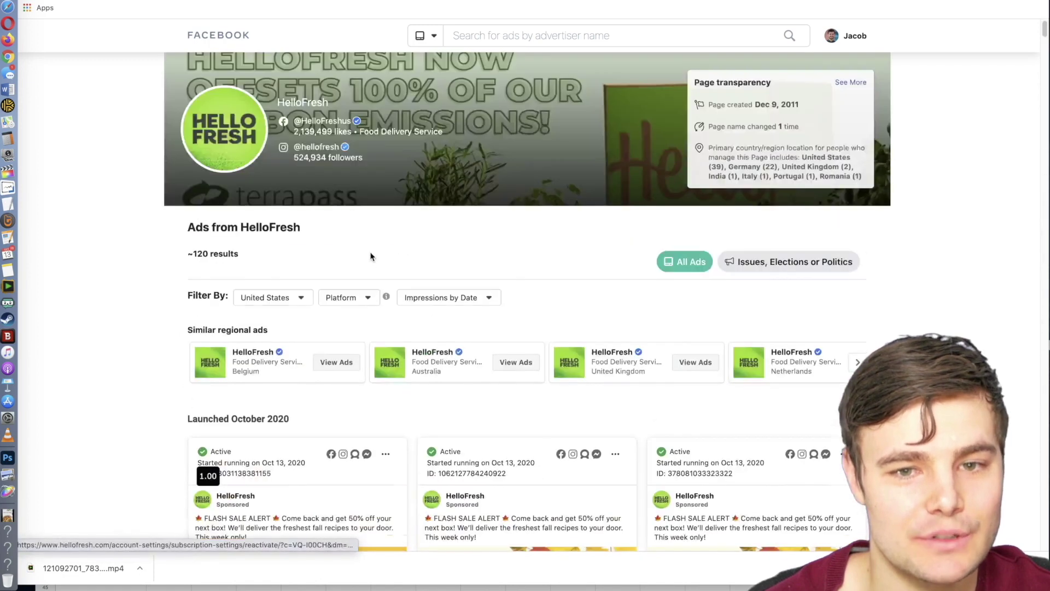
pyautogui.scroll(-5, 369, 255)
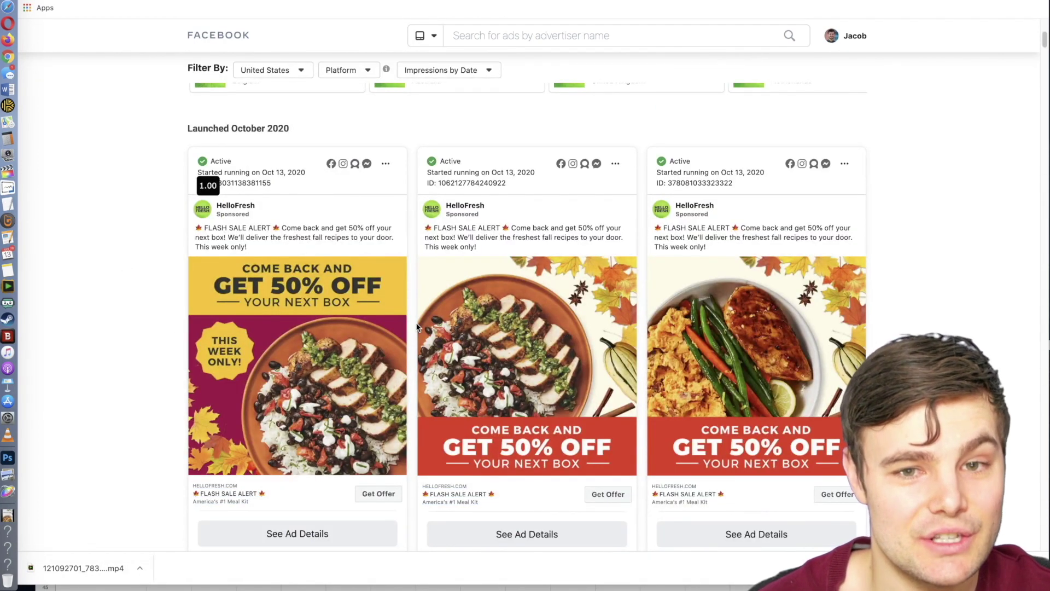
pyautogui.scroll(-2, 420, 328)
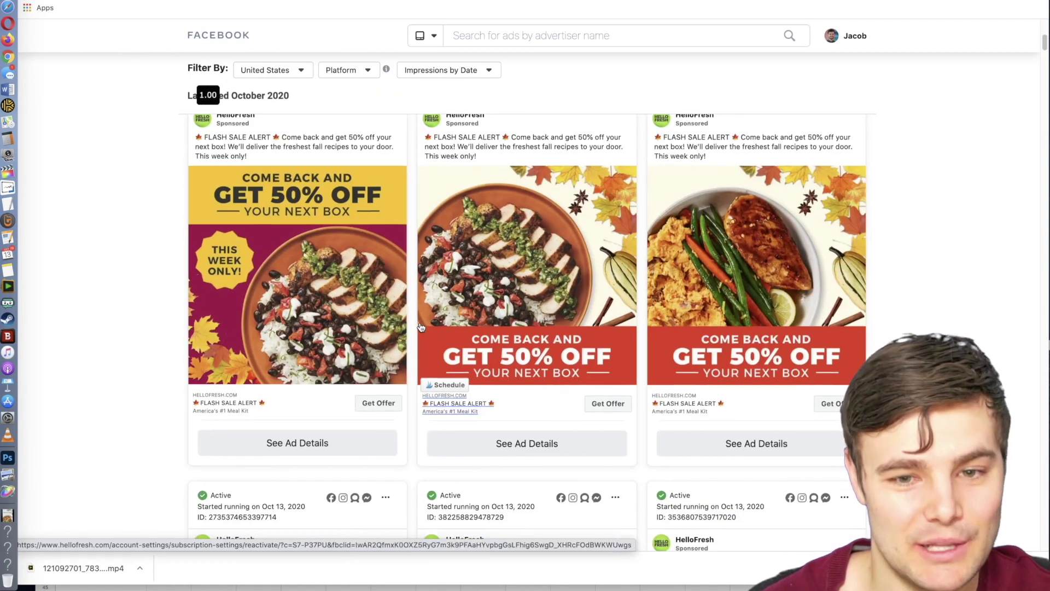
pyautogui.scroll(-3, 420, 327)
pyautogui.scroll(-2, 420, 326)
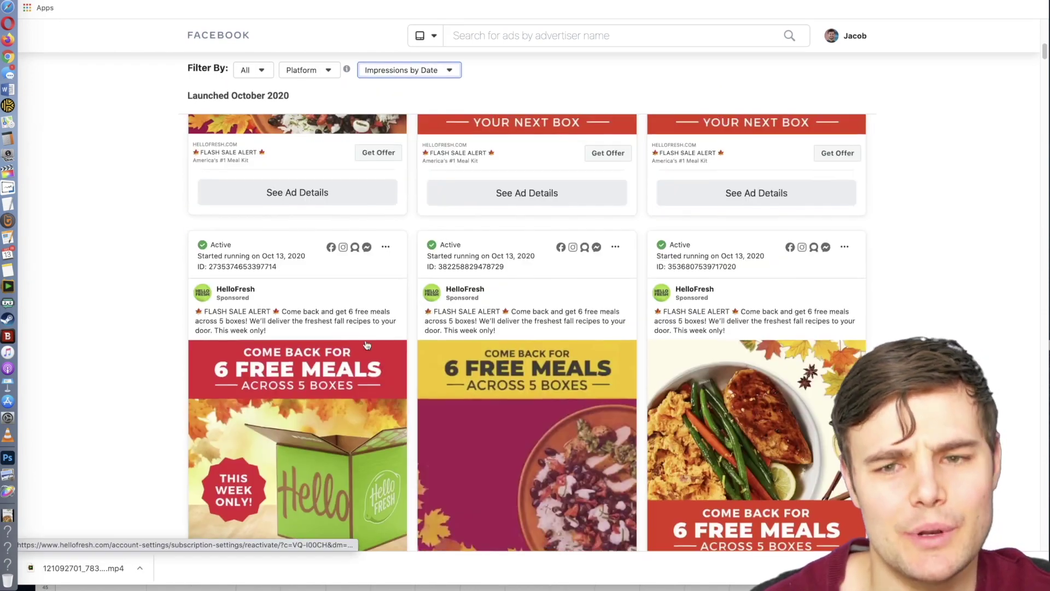
pyautogui.scroll(2, 367, 343)
pyautogui.scroll(5, 365, 339)
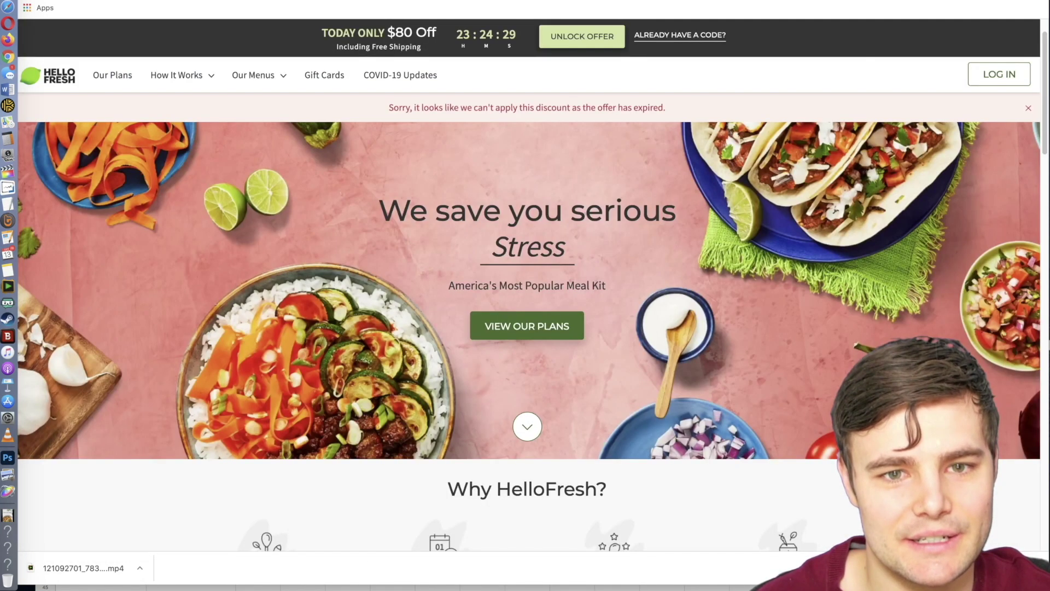
# - Inspect the HelloFresh landing page and open its plans page to review the preference and plan size choices
pyautogui.scroll(-1, 428, 250)
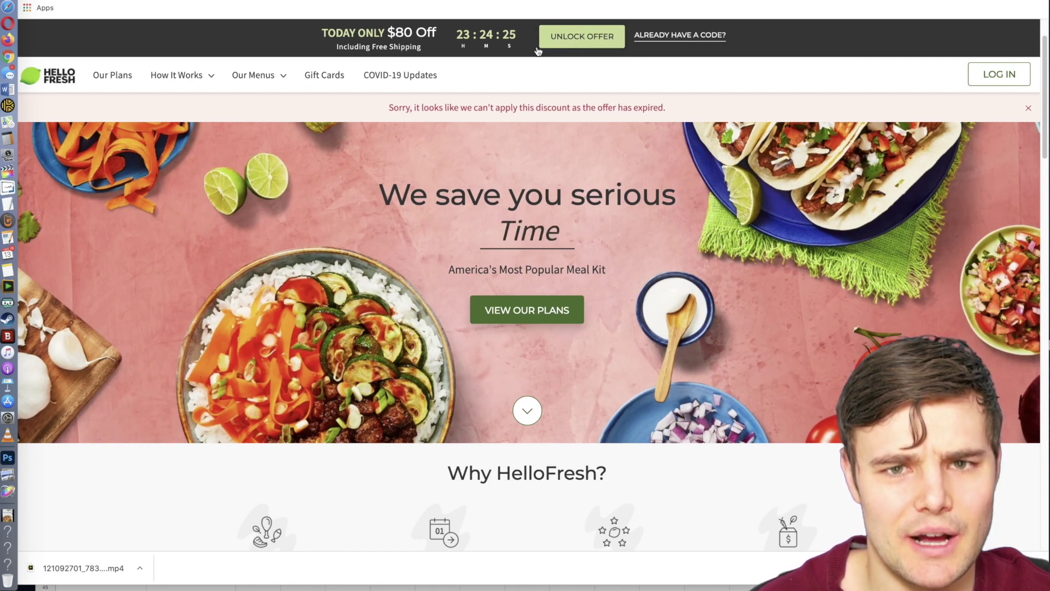
pyautogui.scroll(-1, 327, 182)
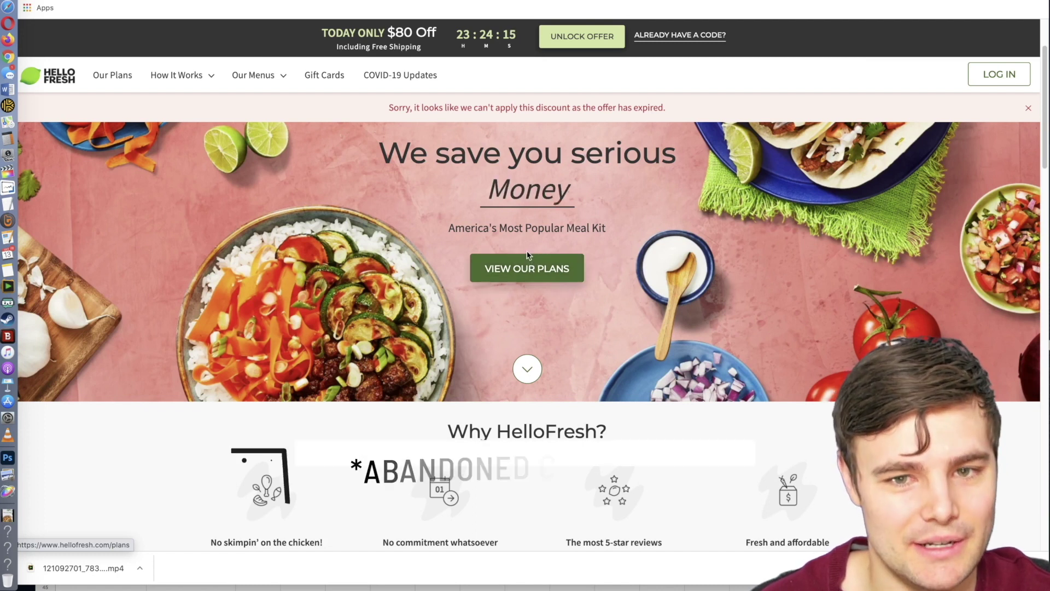
pyautogui.click(525, 269)
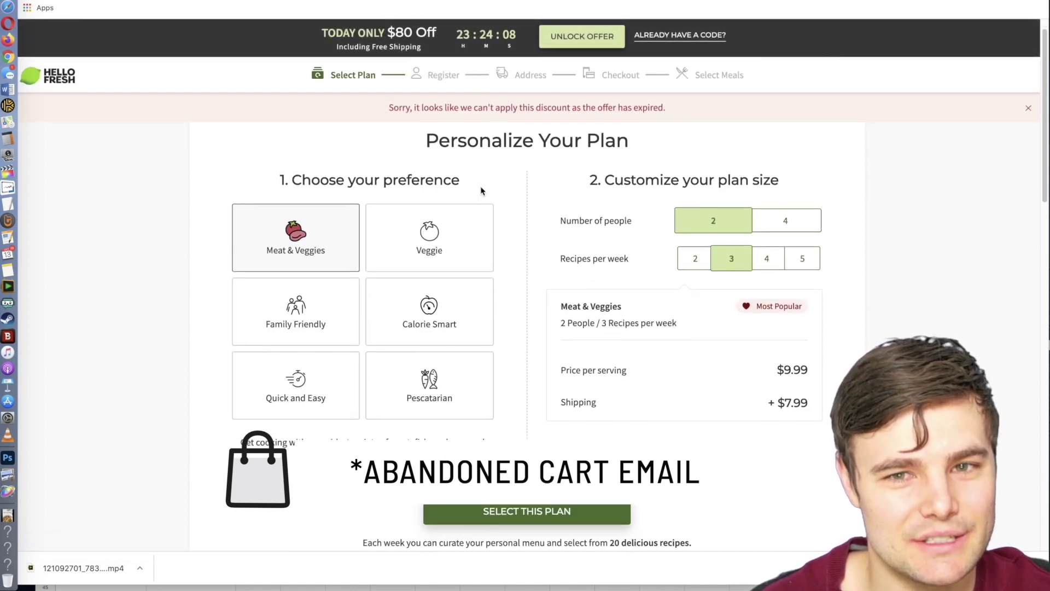
pyautogui.scroll(-2, 482, 194)
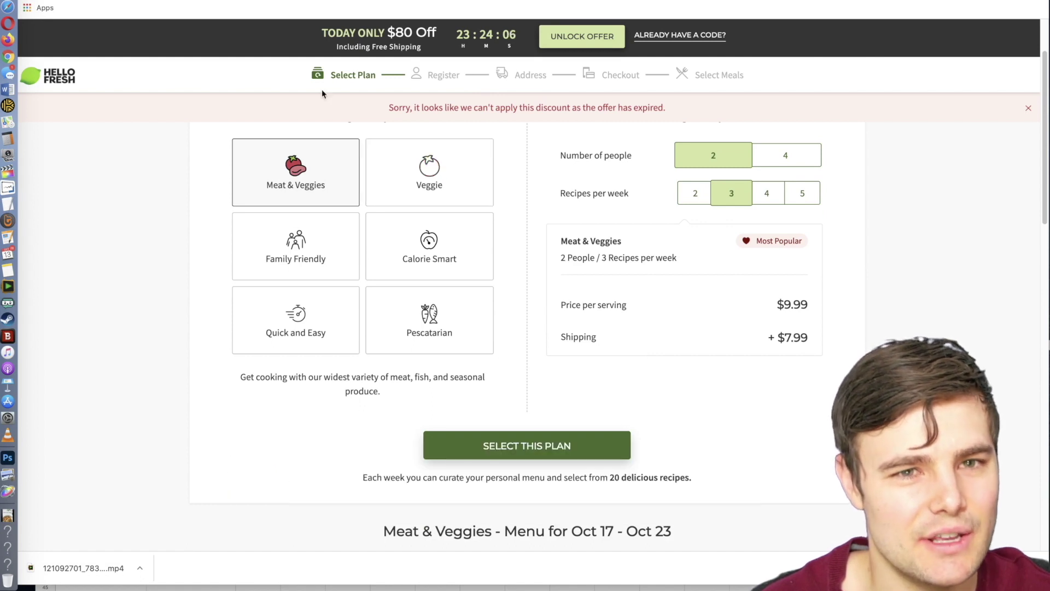
# - Switch to the Ad Inspiration spreadsheet in Safari, open cell A7 for entry, and return to the HelloFresh plan page
pyautogui.click(8, 7)
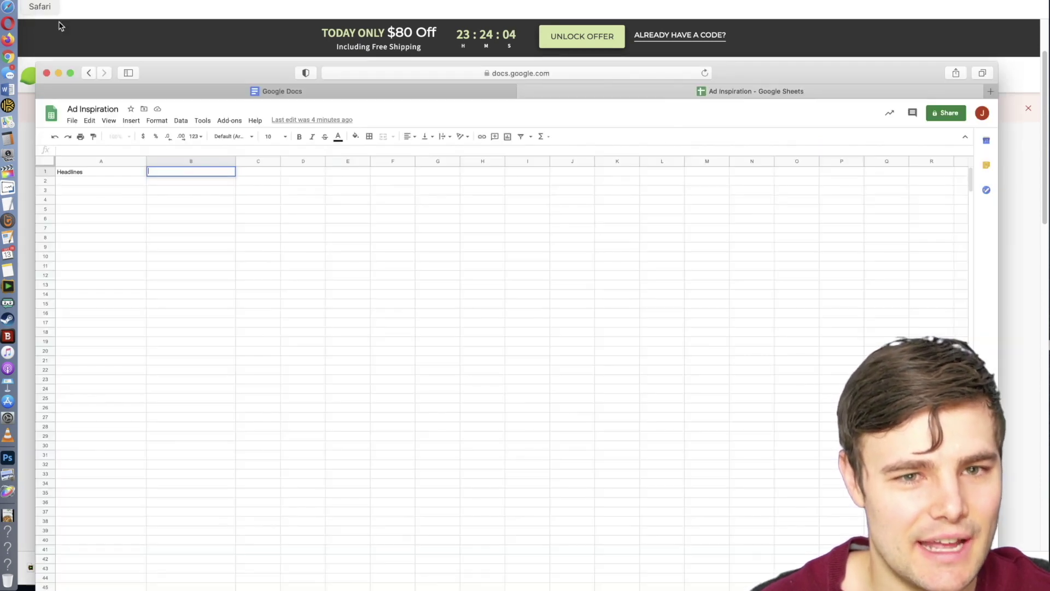
pyautogui.click(117, 211)
pyautogui.doubleClick(85, 228)
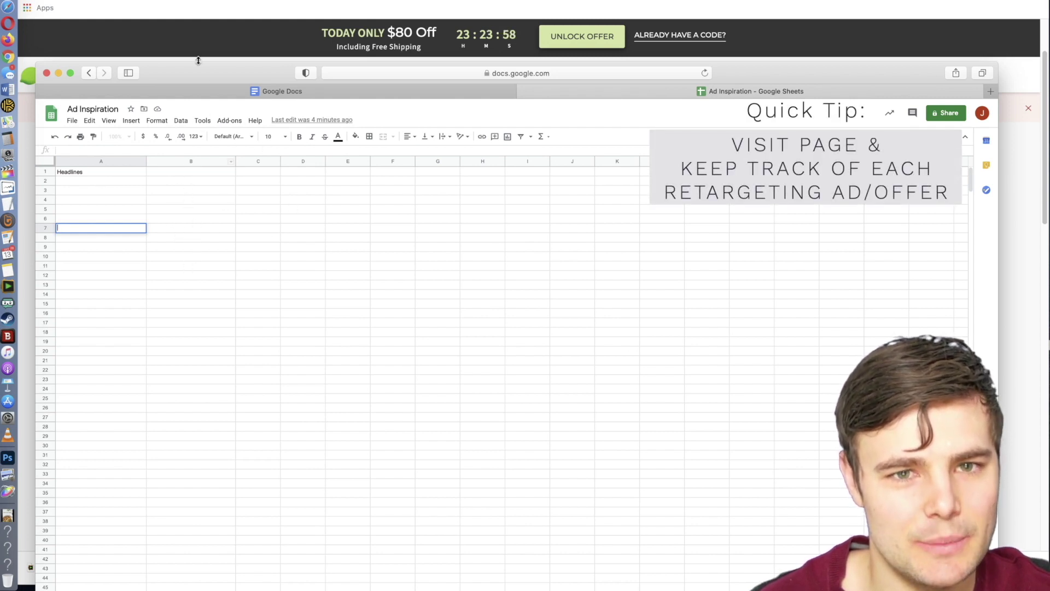
pyautogui.click(223, 47)
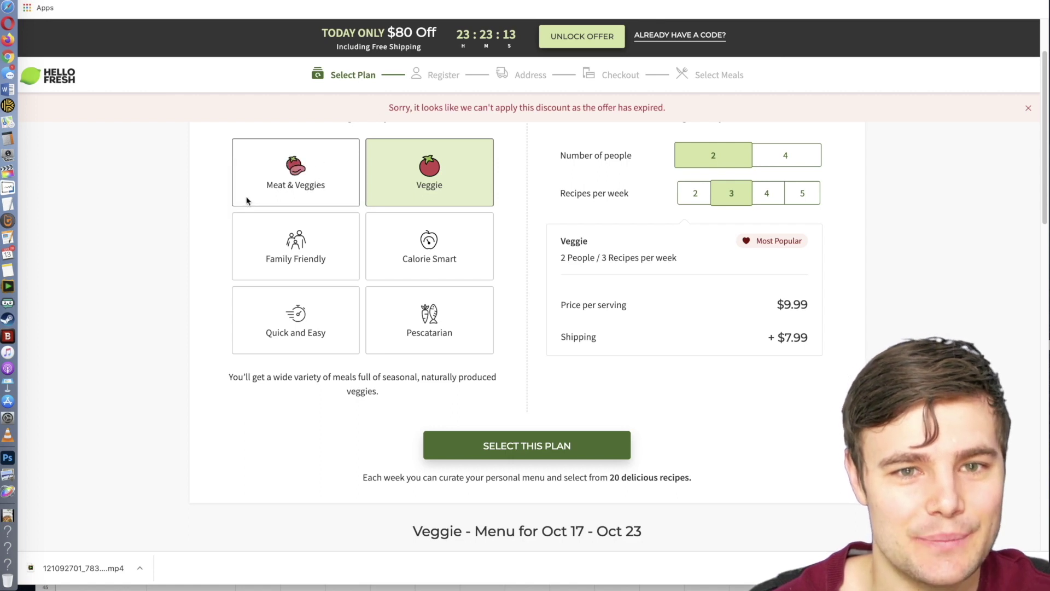
# - Examine the $80 Off email offer on the HelloFresh plan page, checking the Ad Inspiration sheet and returning to the offer's email field
pyautogui.scroll(-4, 246, 199)
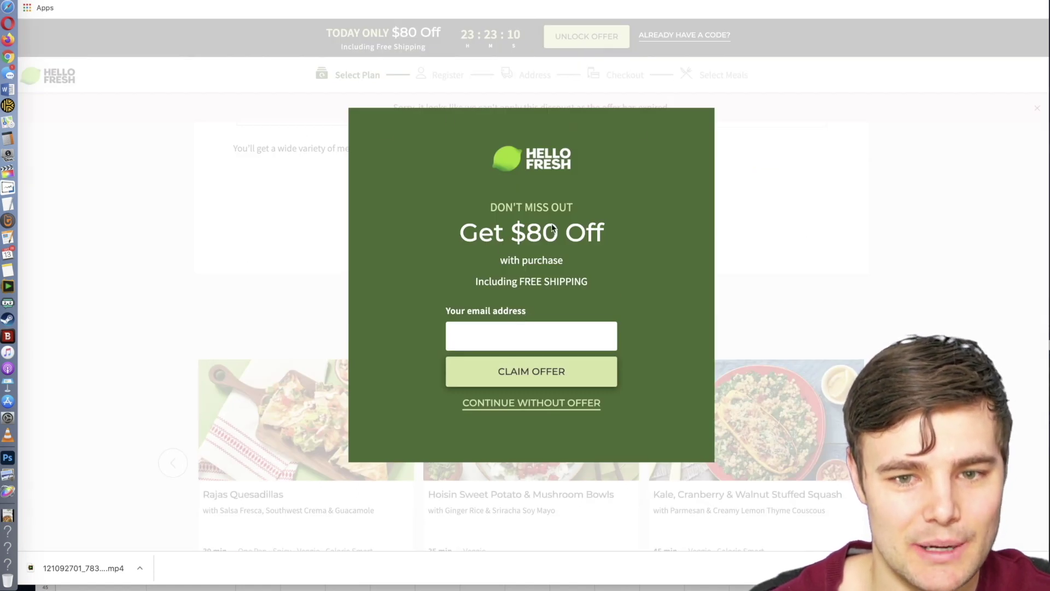
pyautogui.click(8, 8)
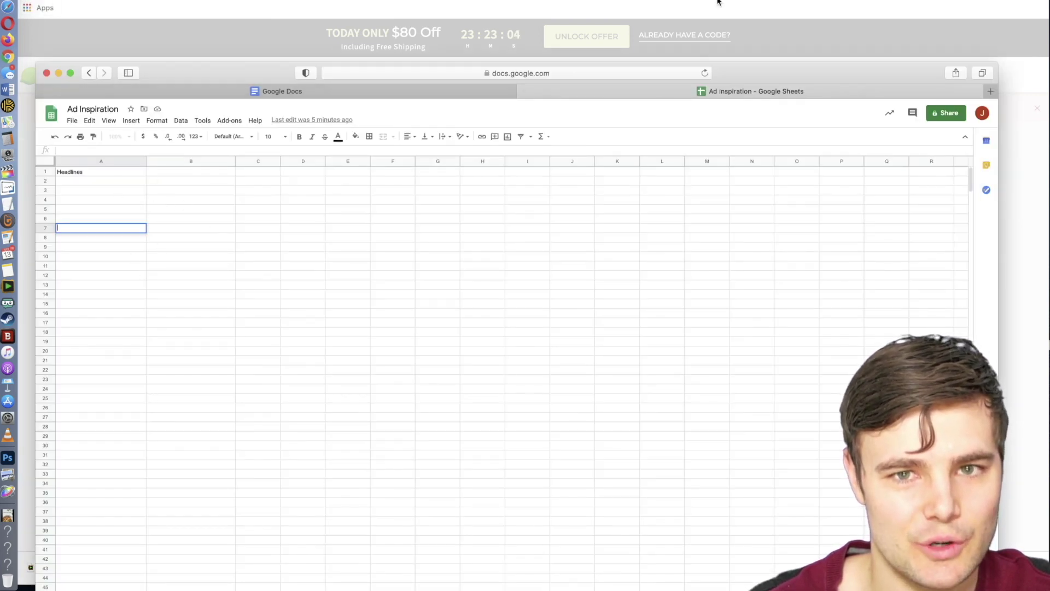
pyautogui.press('super+Tab')
pyautogui.click(511, 336)
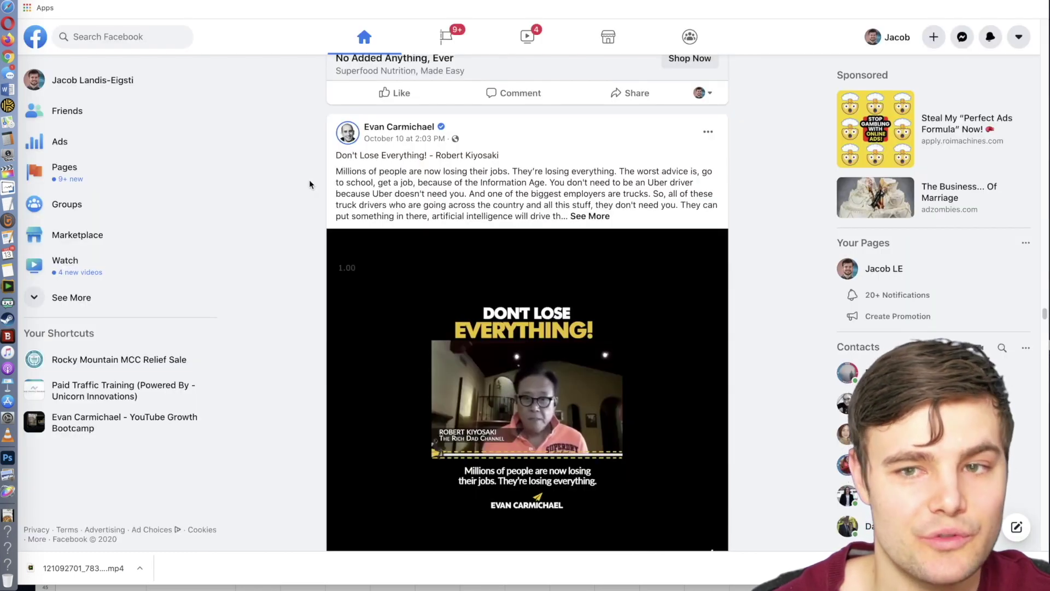
# - Examine the sponsored Atlas Bar 40% off ad in the Facebook feed and check its option to save the link
pyautogui.scroll(8, 307, 180)
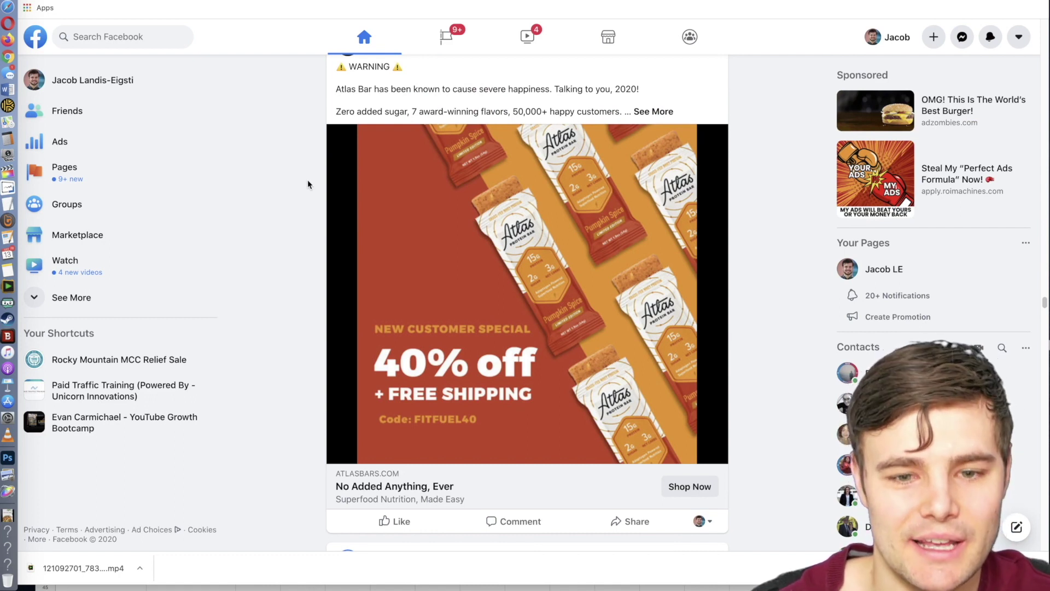
pyautogui.scroll(3, 353, 198)
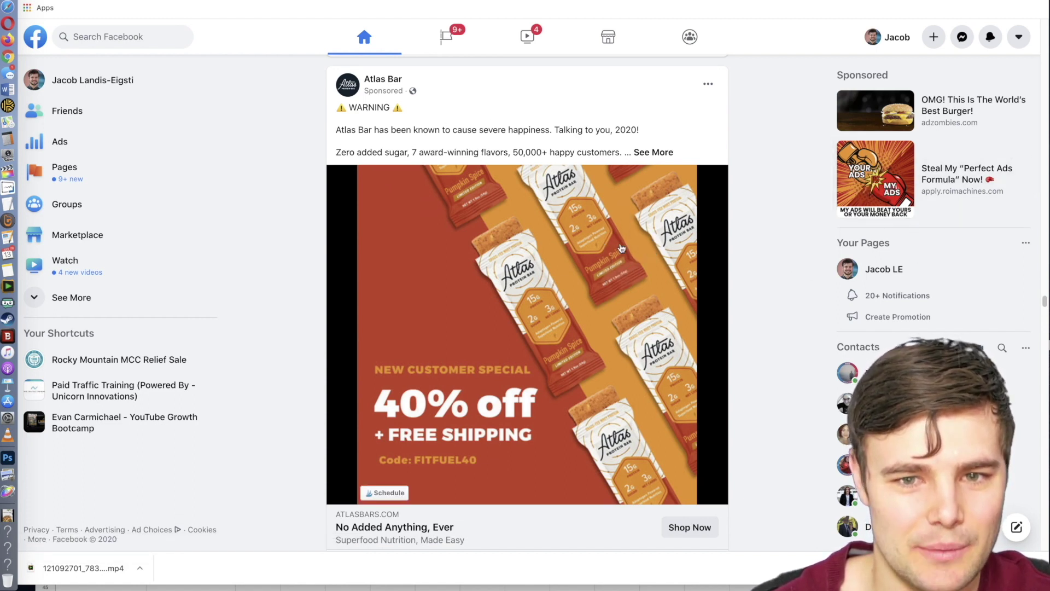
pyautogui.click(706, 84)
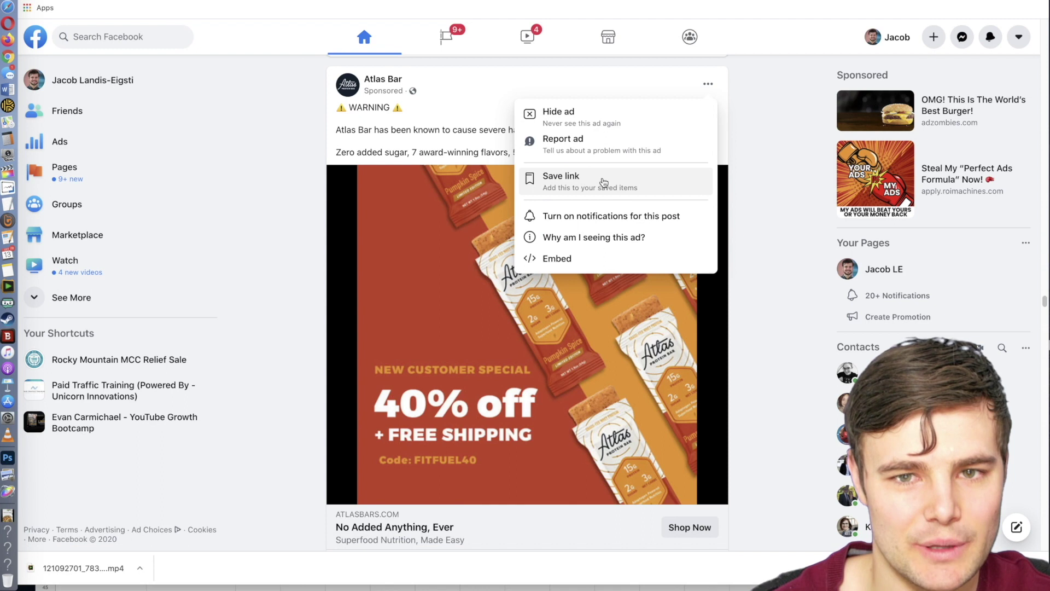
pyautogui.click(738, 126)
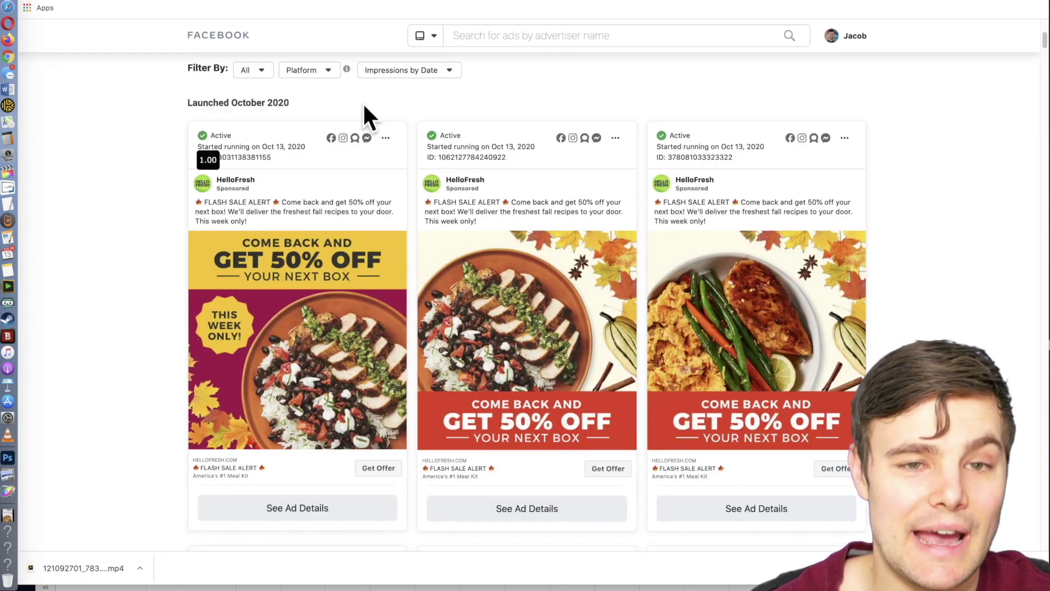
# - Check the first October 13 HelloFresh ad's link options and capture a screenshot of the neighbouring 50% off ad with the red banner
pyautogui.click(385, 138)
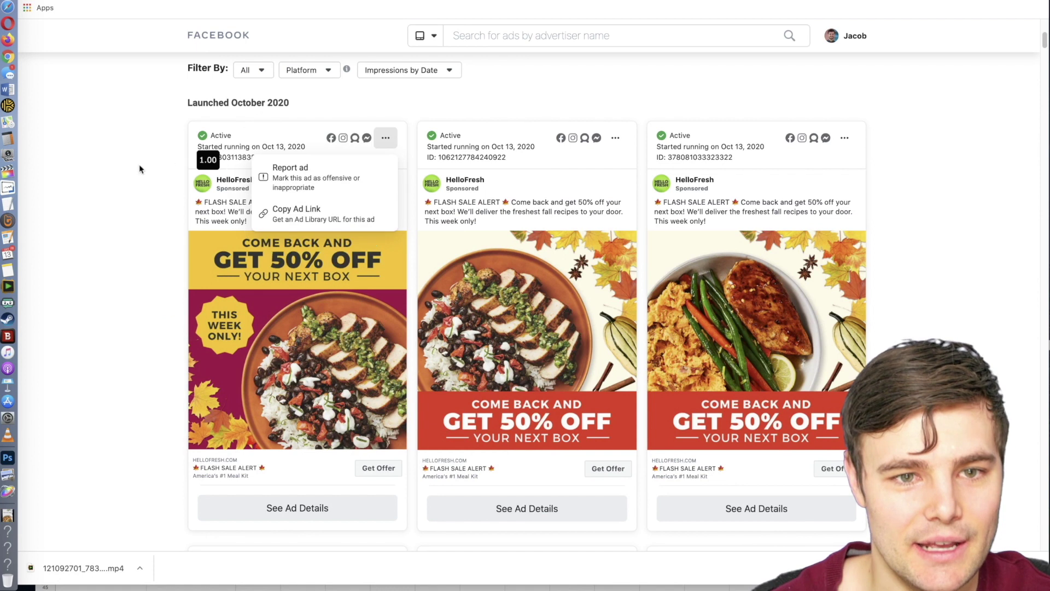
pyautogui.click(107, 184)
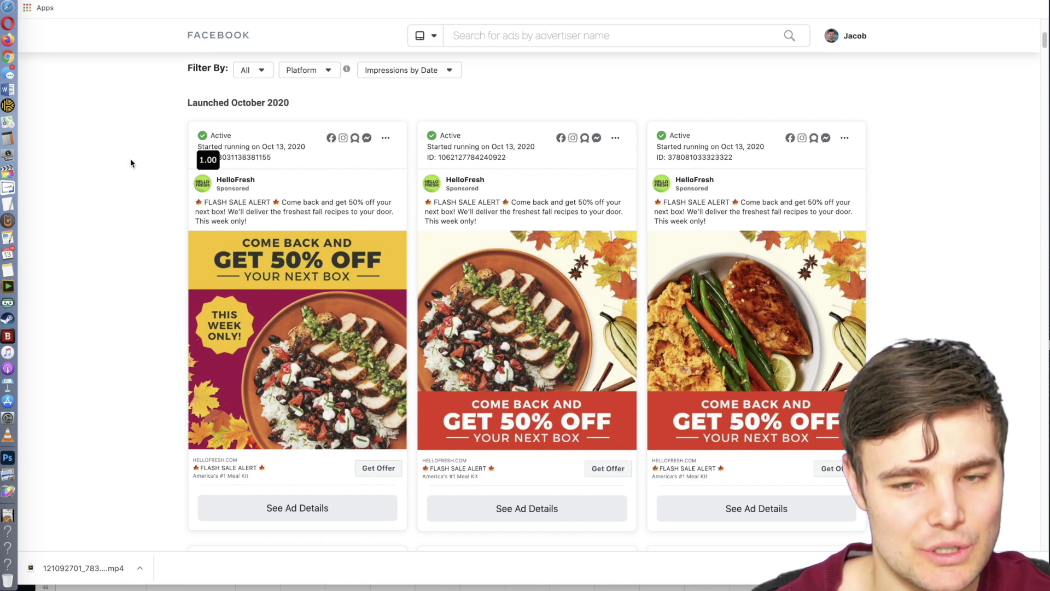
pyautogui.moveTo(230, 157)
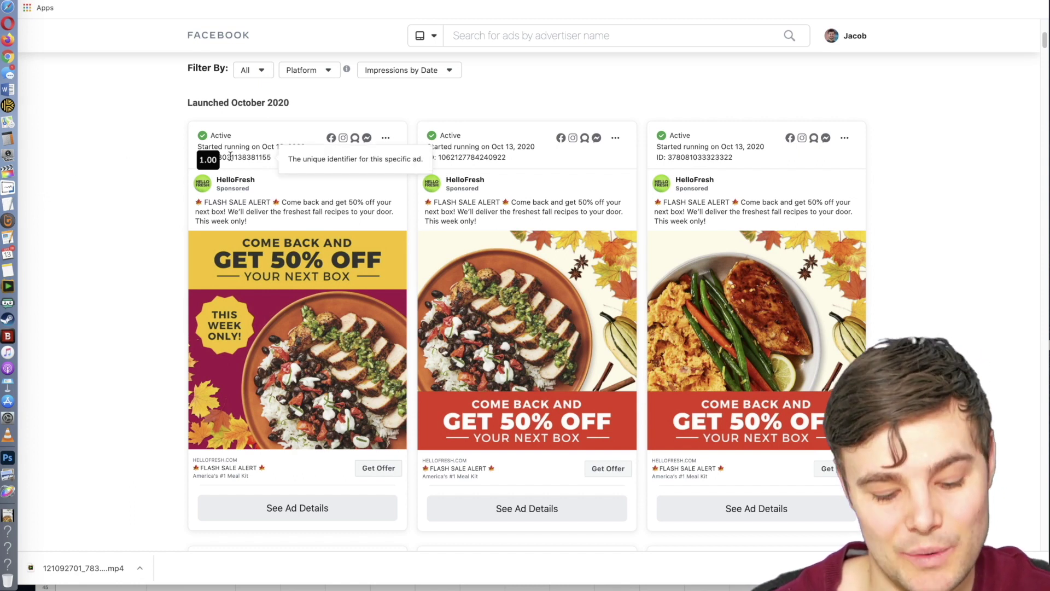
pyautogui.press('super+shift+4')
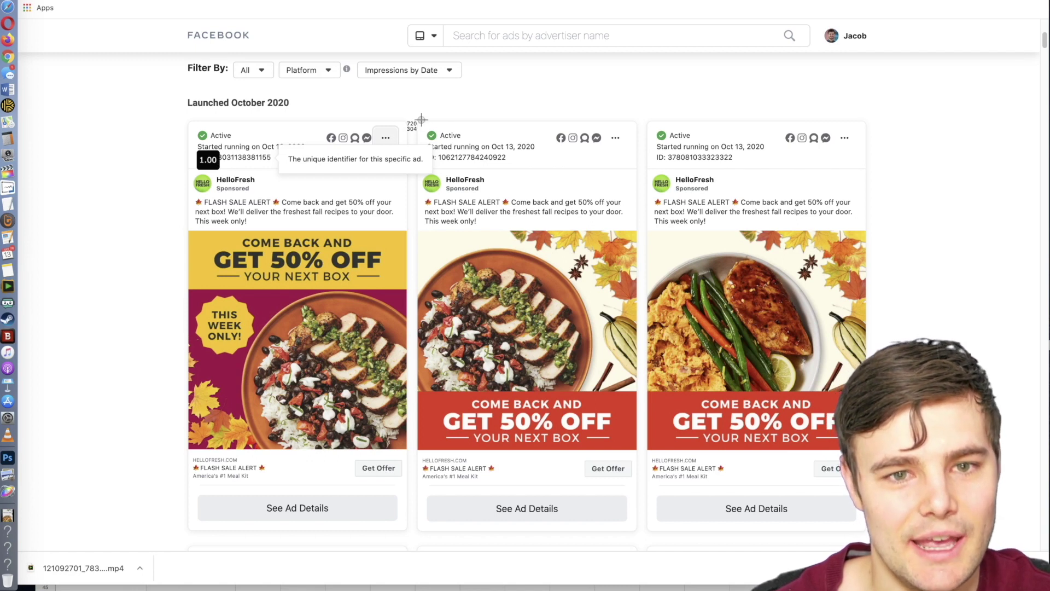
pyautogui.press('Escape')
pyautogui.press('super+shift+4')
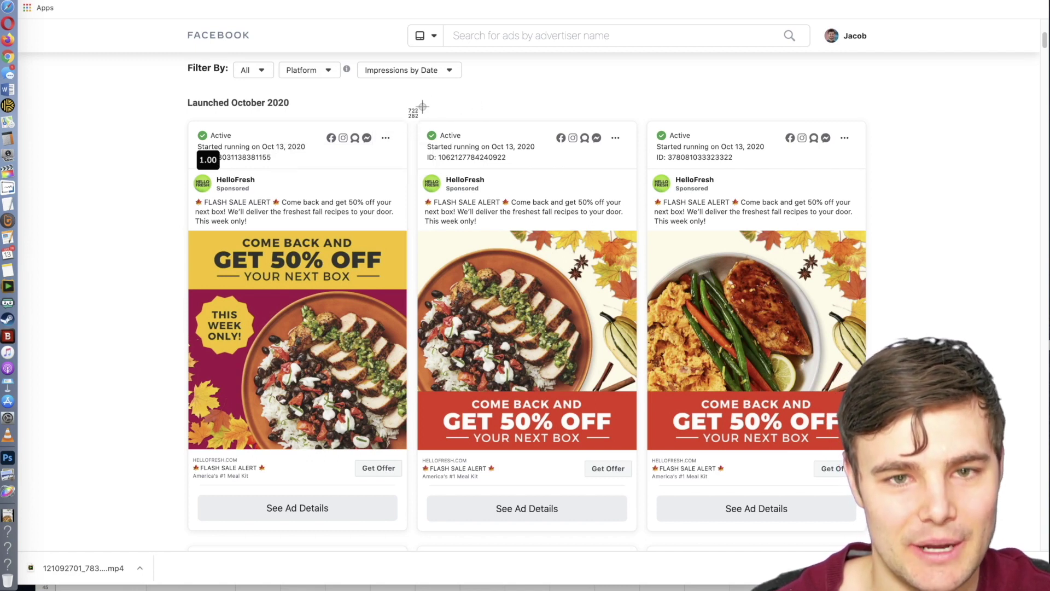
pyautogui.moveTo(414, 116); pyautogui.dragTo(645, 527)
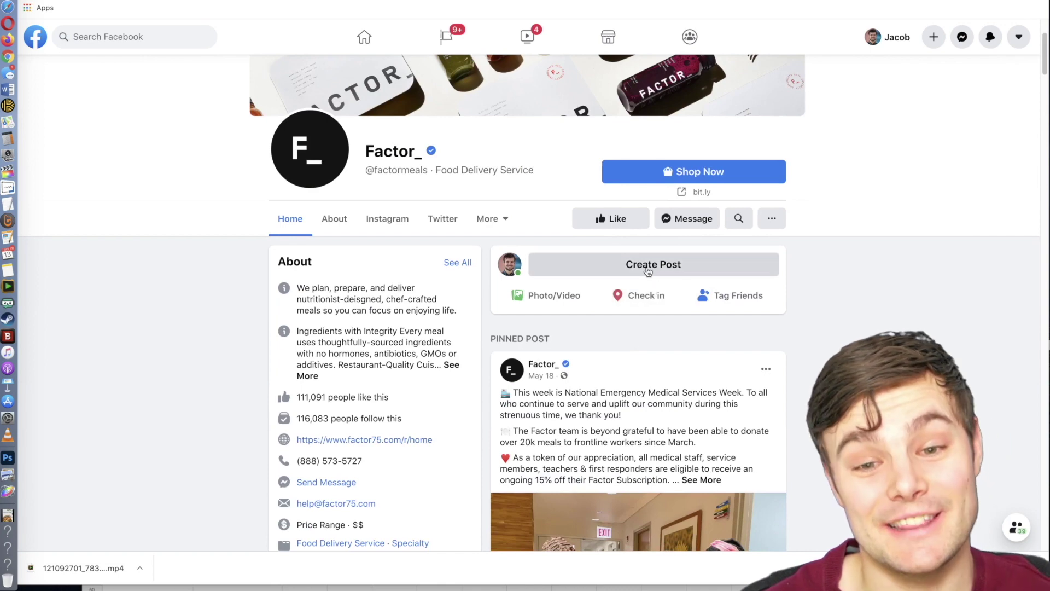
# - Read the customer comments and brand replies under the pinned post on Factor_'s Facebook page
pyautogui.scroll(-2, 653, 298)
pyautogui.scroll(-3, 792, 281)
pyautogui.scroll(-5, 662, 276)
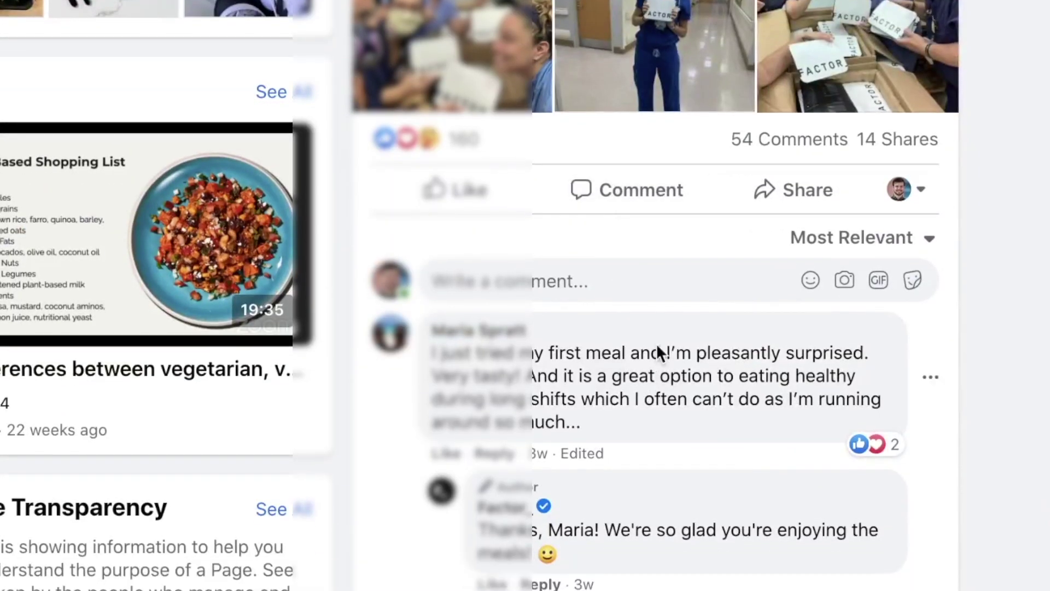
pyautogui.scroll(-3, 930, 353)
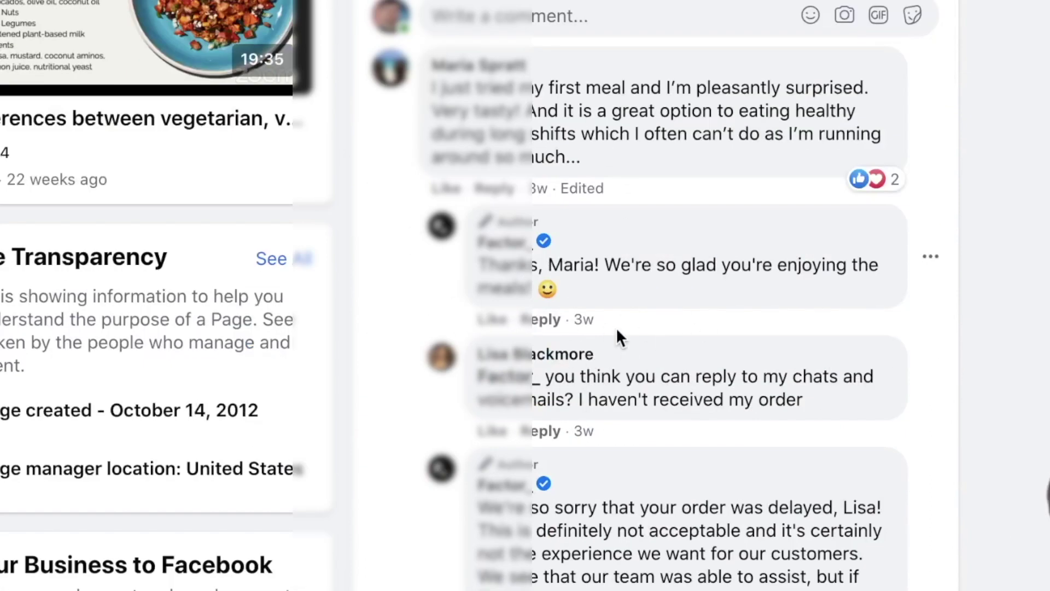
# - Copy the comment by a nurse praising the meals' flavor from the comments under Factor_'s pinned Facebook post
pyautogui.scroll(-1, 619, 335)
pyautogui.scroll(-1, 700, 361)
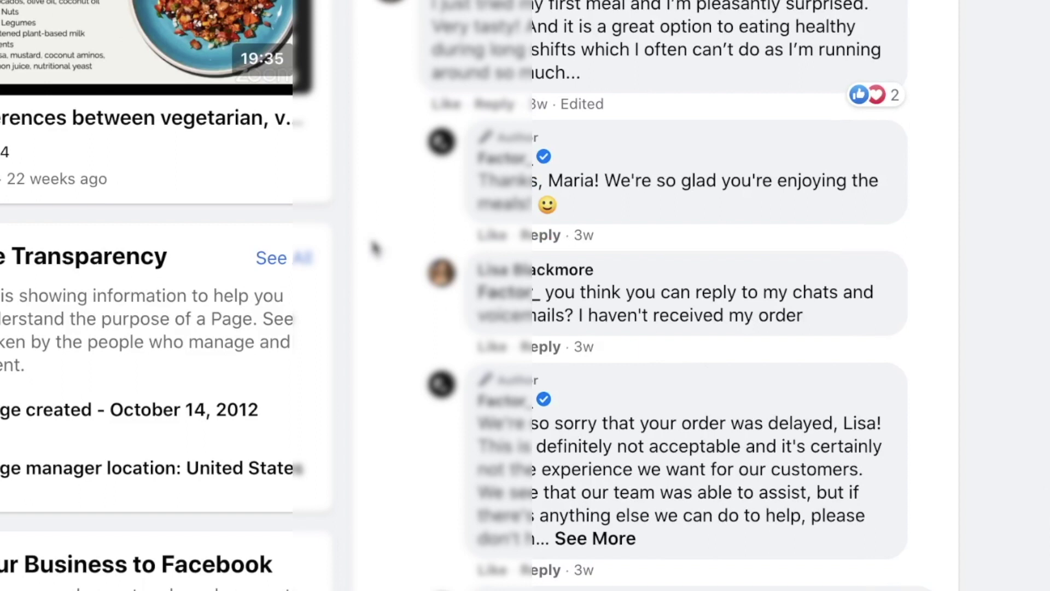
pyautogui.scroll(-2, 706, 301)
pyautogui.scroll(-6, 709, 306)
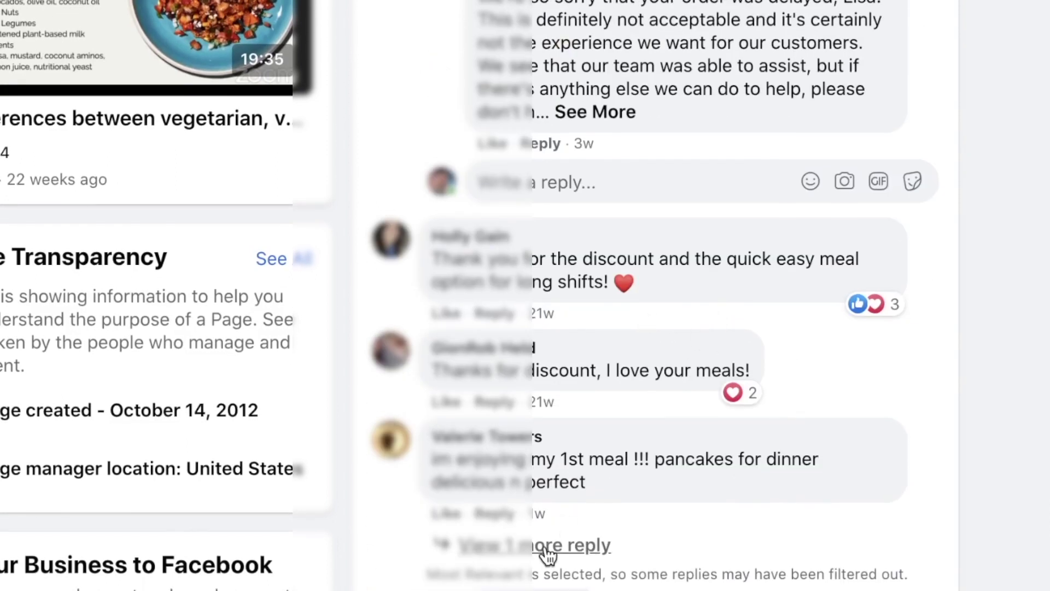
pyautogui.scroll(-3, 826, 449)
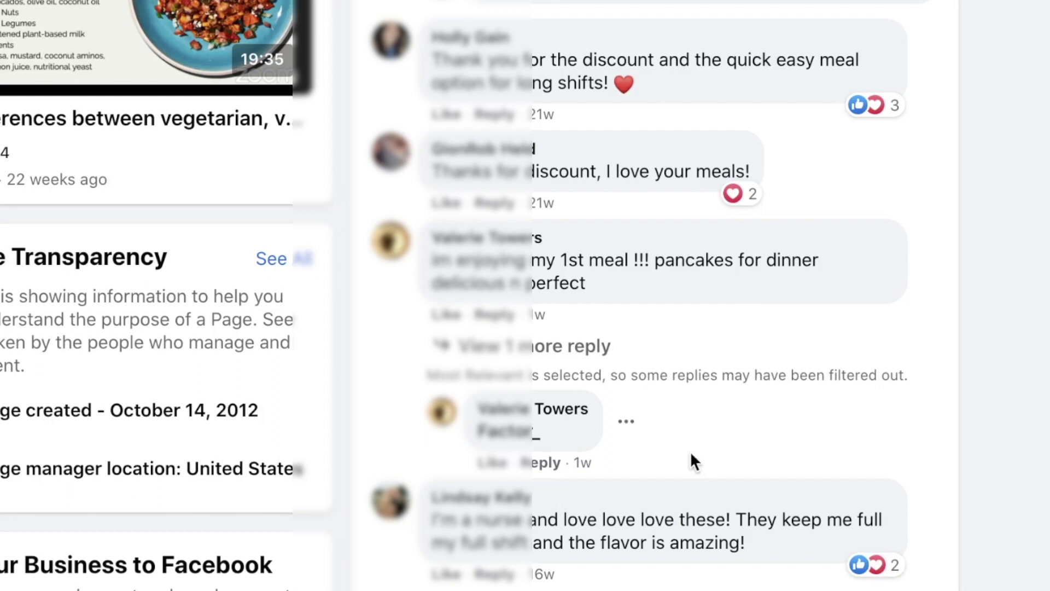
pyautogui.moveTo(757, 545); pyautogui.dragTo(432, 497)
pyautogui.hotkey('ctrl', 'c')
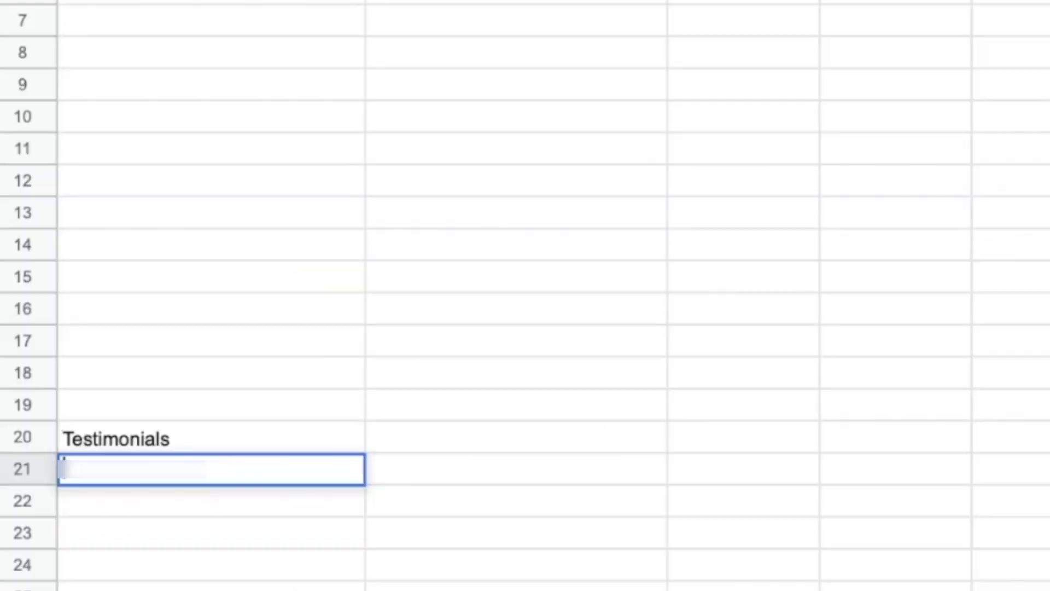
# - Paste the copied nurse comment into row 21 under the Testimonials heading in the spreadsheet
pyautogui.rightClick(220, 487)
pyautogui.click(241, 486)
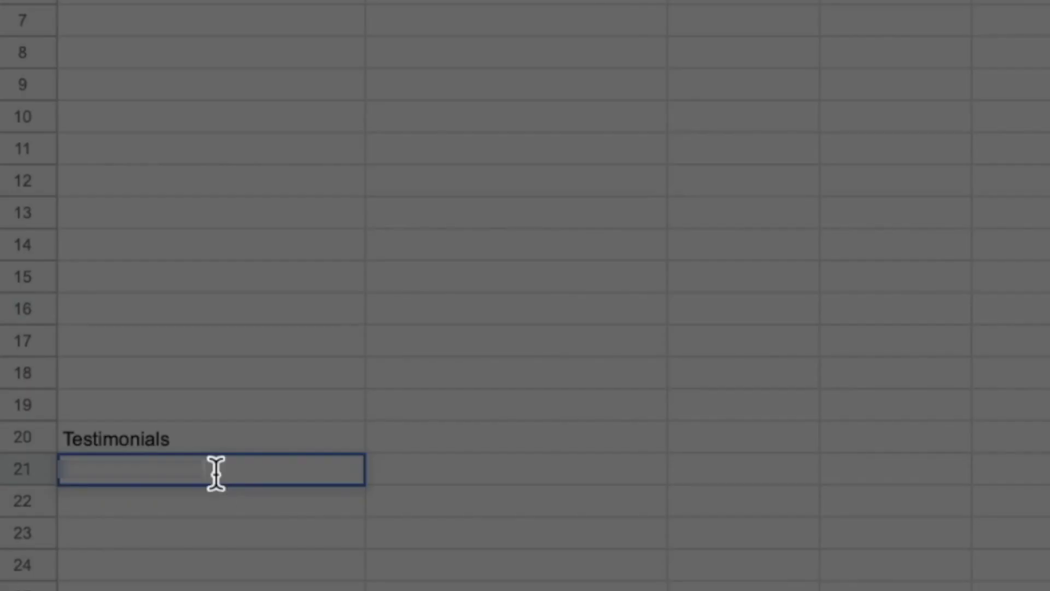
pyautogui.press('Escape')
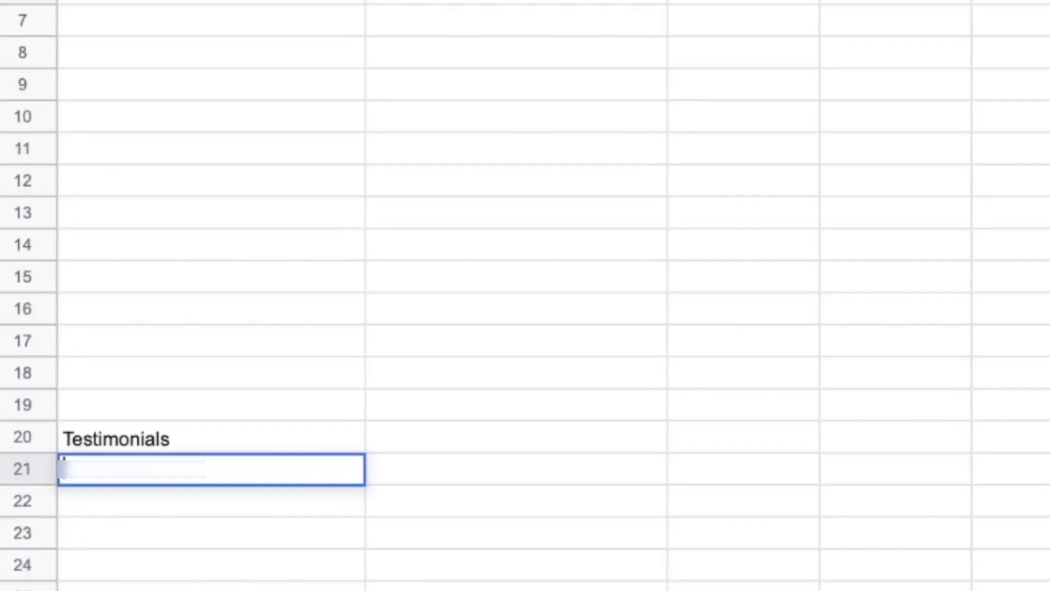
pyautogui.hotkey('ctrl', 'v')
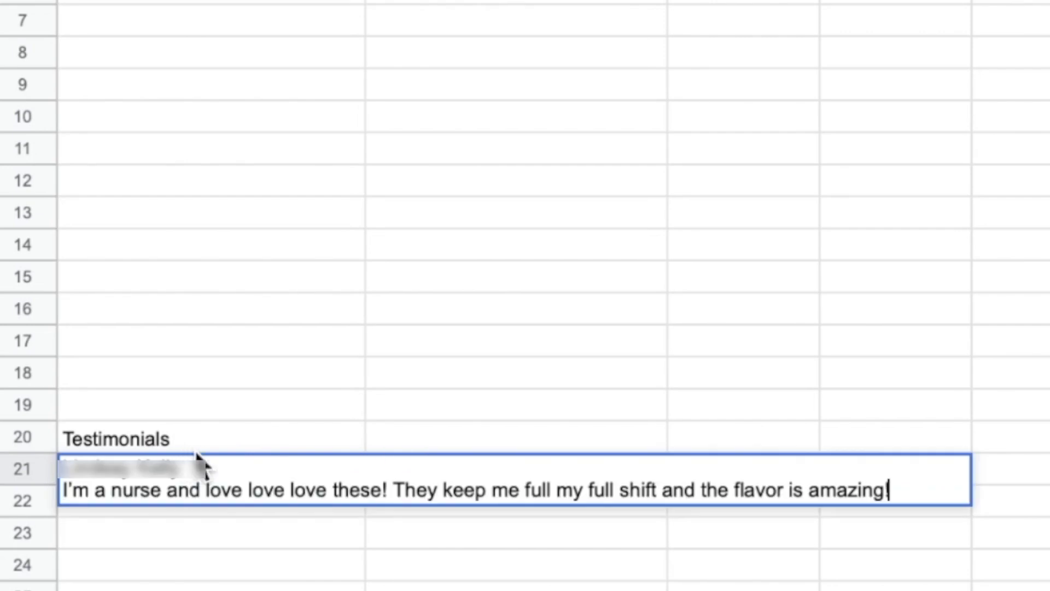
pyautogui.click(533, 328)
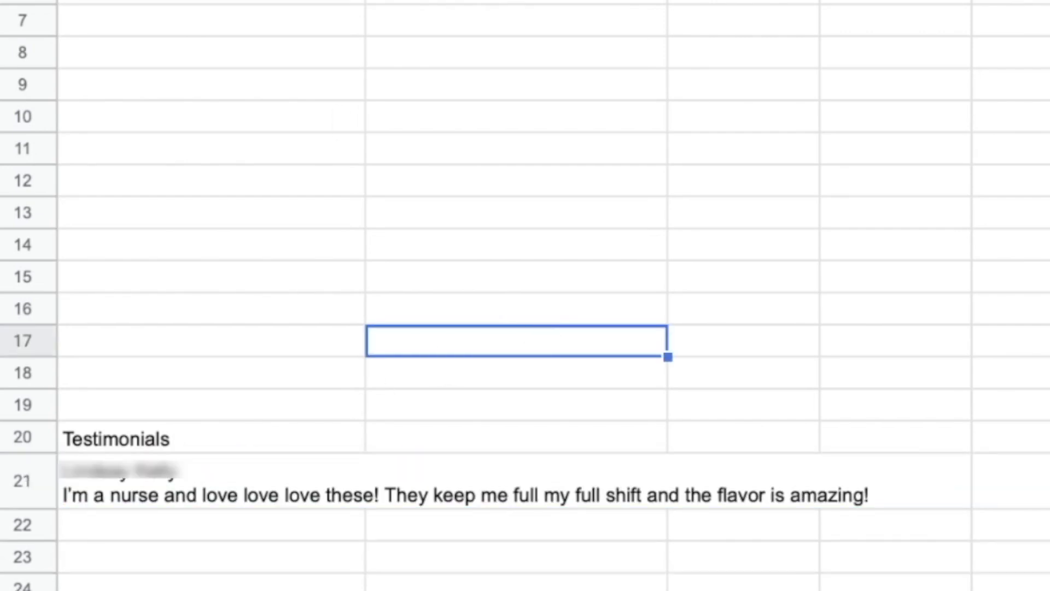
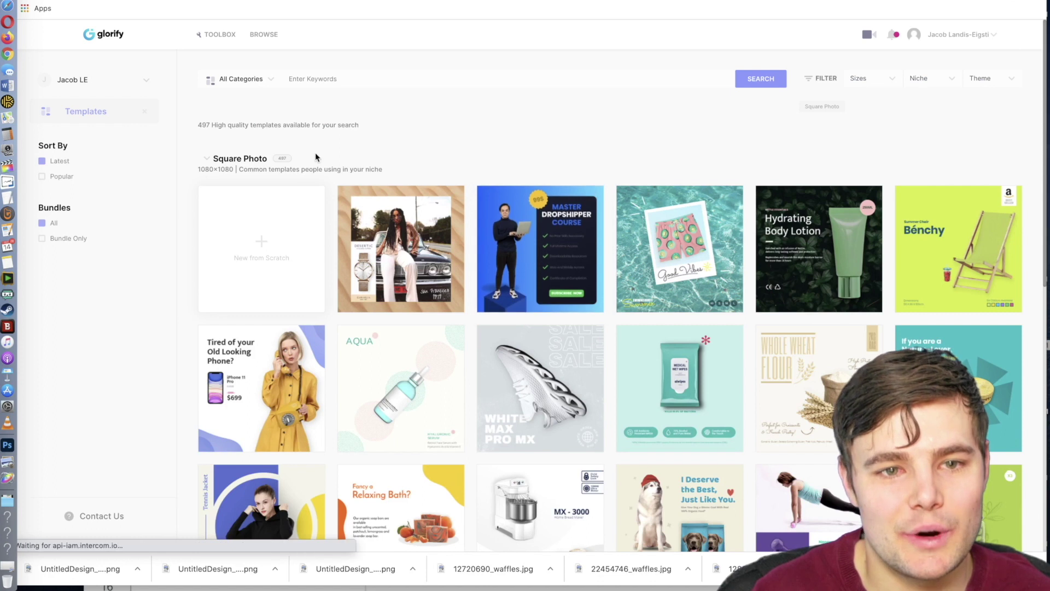
# - In Glorify, sort the Square Photo templates by Popular and start a design from the Volume Maxx template
pyautogui.click(43, 176)
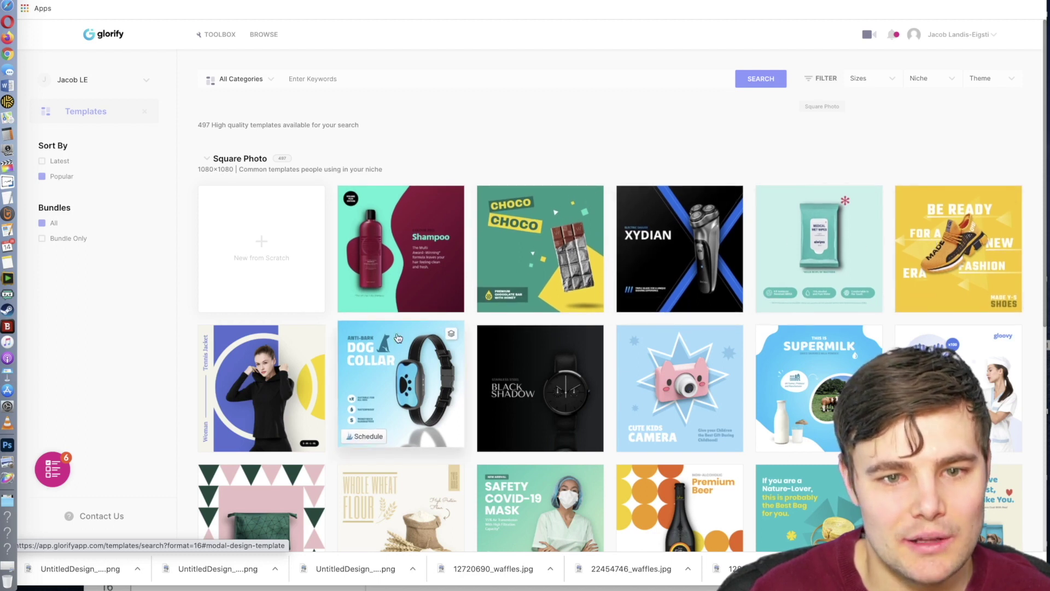
pyautogui.scroll(-5, 437, 370)
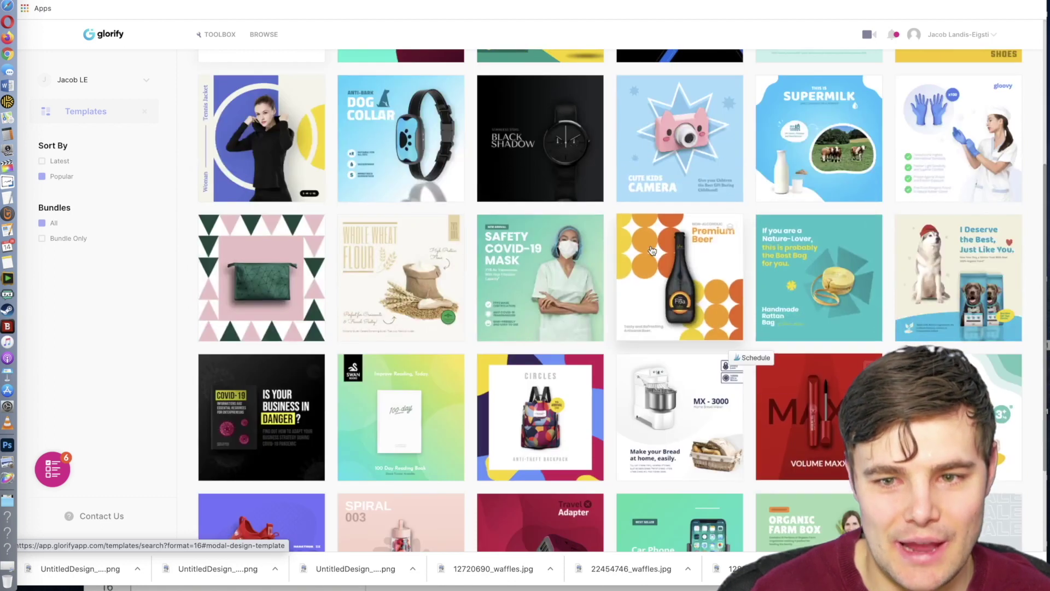
pyautogui.click(836, 379)
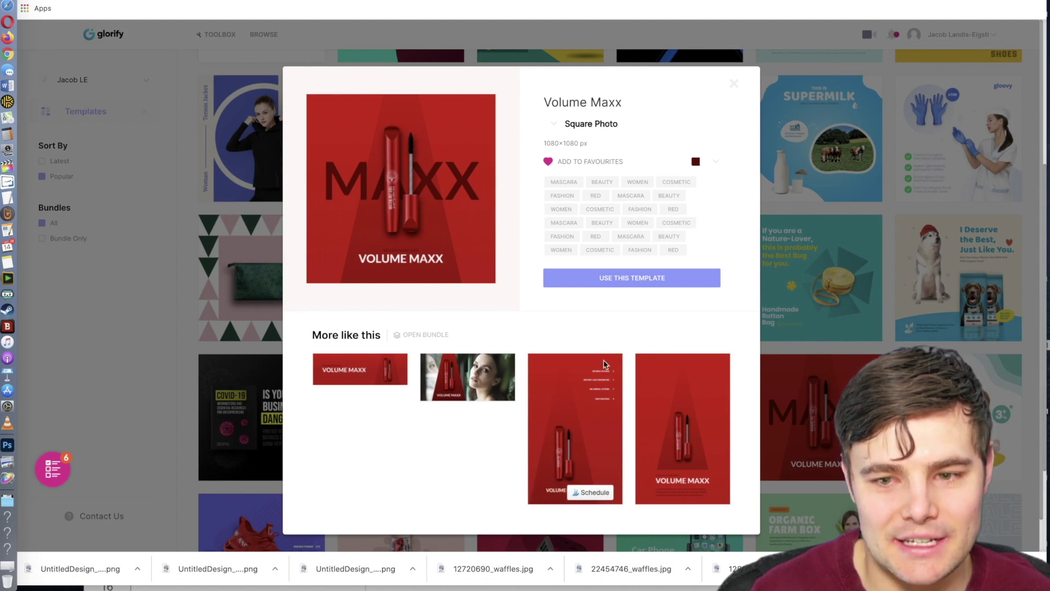
pyautogui.click(633, 280)
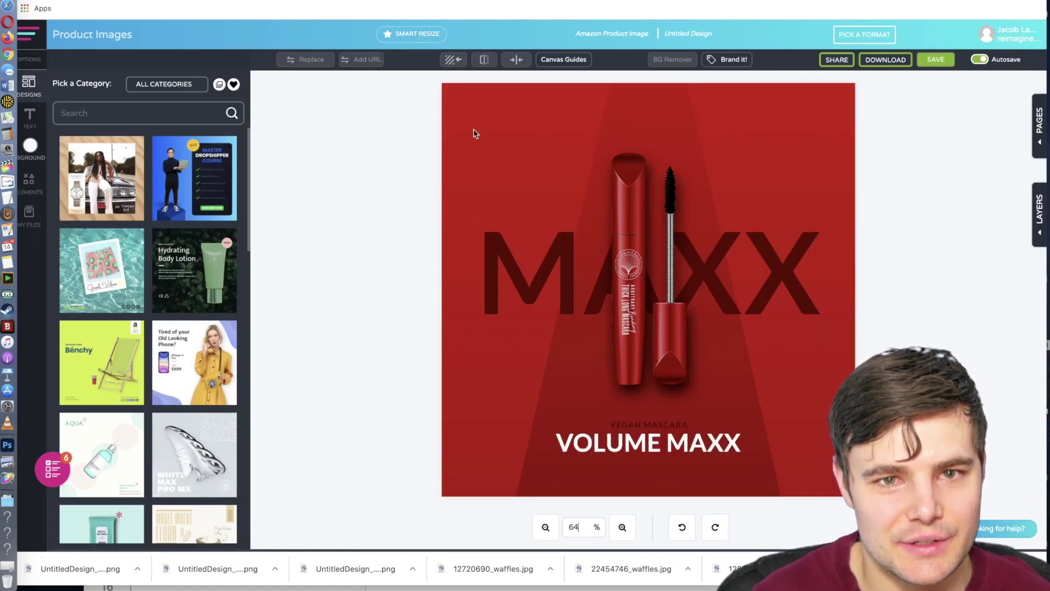
# - Resize the design to a custom size of 1080 x 1920 px
pyautogui.click(408, 35)
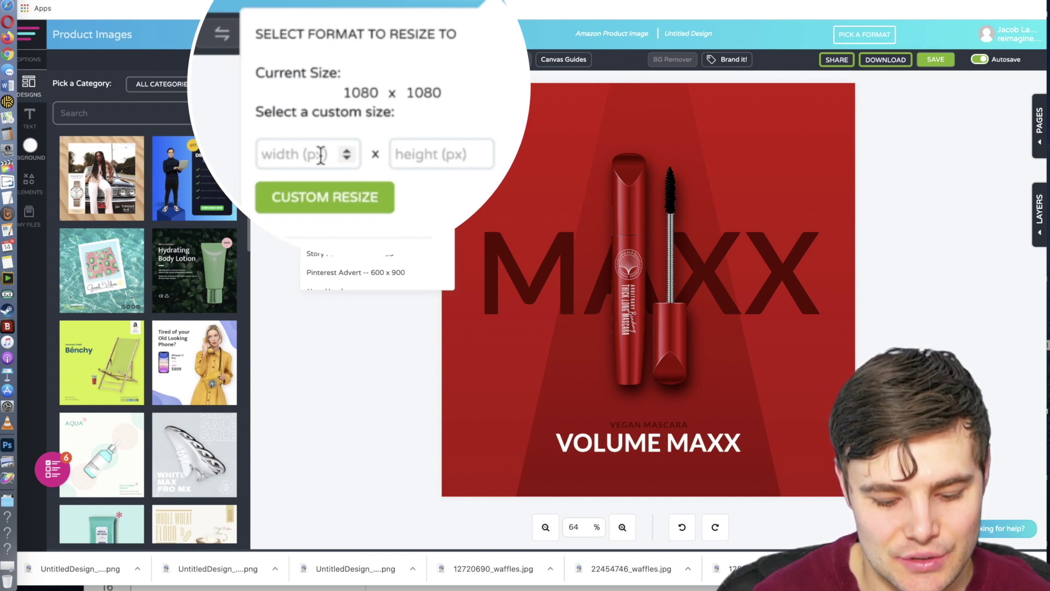
pyautogui.write('1080')
pyautogui.press('Tab')
pyautogui.write('1920')
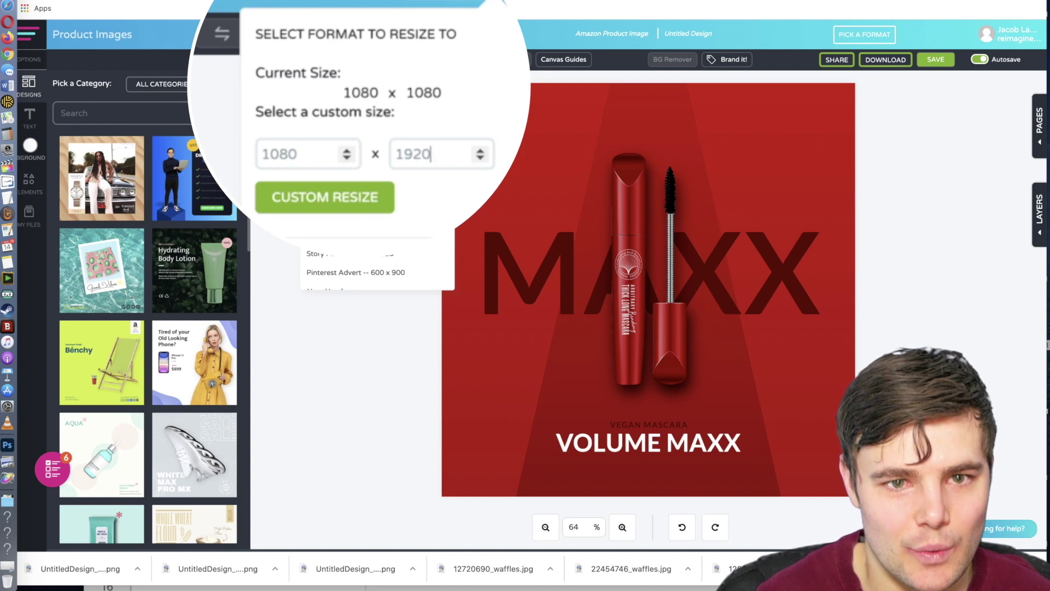
pyautogui.click(307, 197)
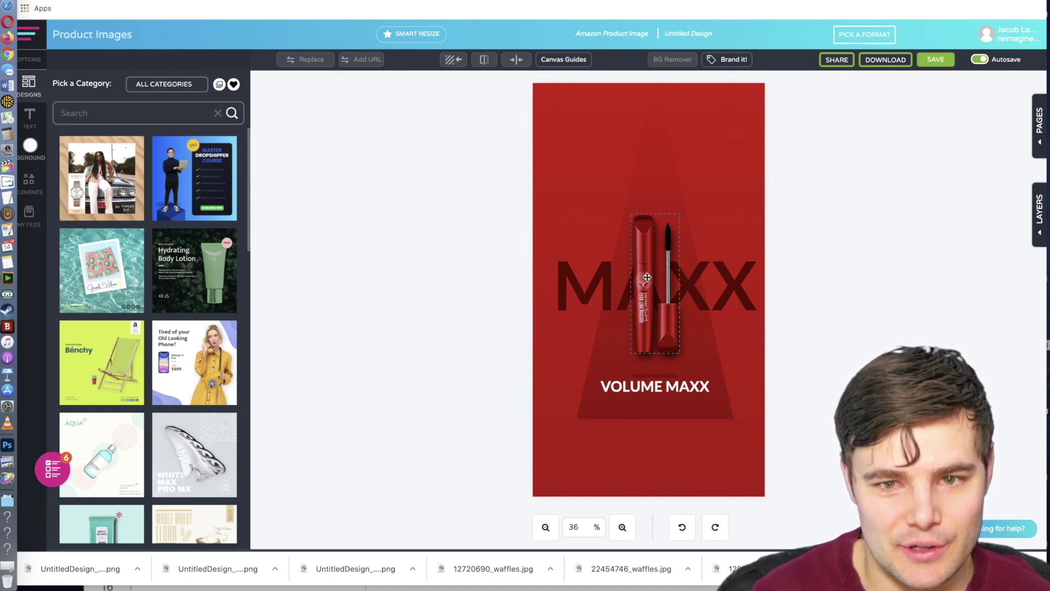
# - Delete the mascara image, then move the large MAXX text to about X 45, Y 72 and change it to "Waffle"
pyautogui.click(647, 278)
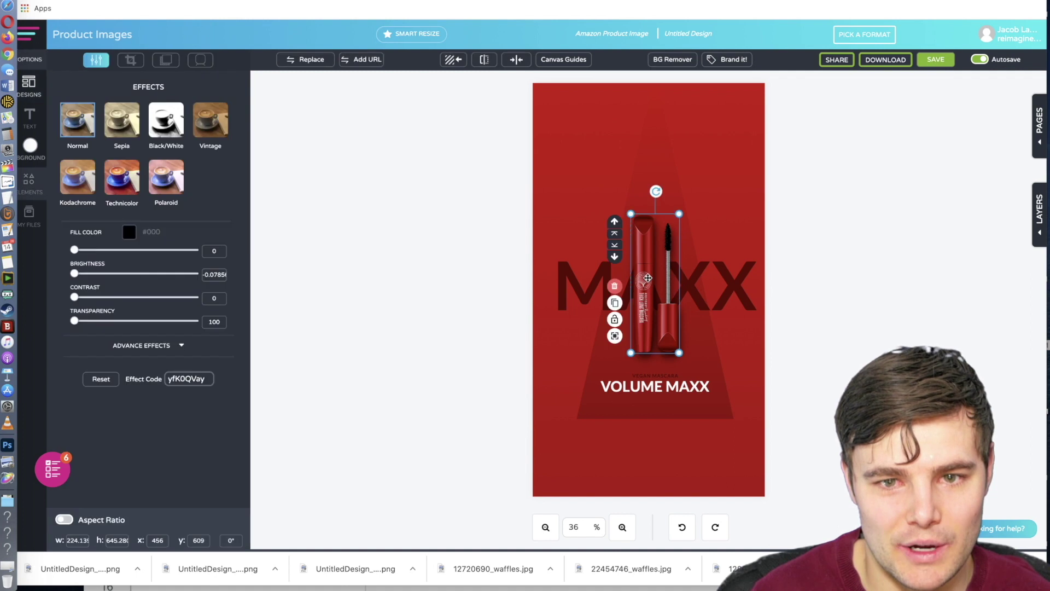
pyautogui.click(615, 286)
pyautogui.moveTo(589, 285); pyautogui.dragTo(590, 132)
pyautogui.doubleClick(600, 129)
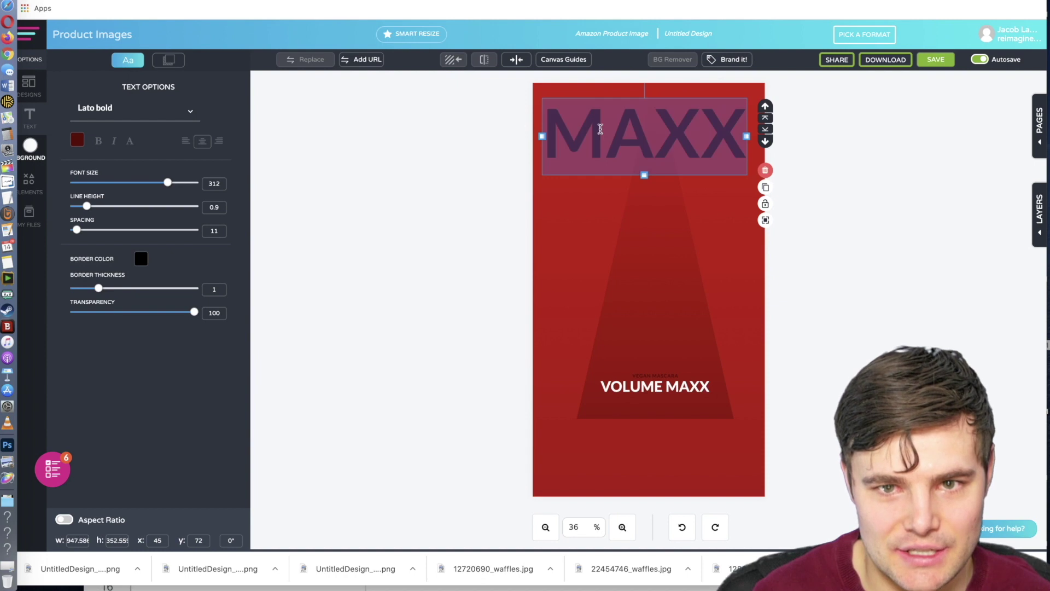
pyautogui.write('Waffle')
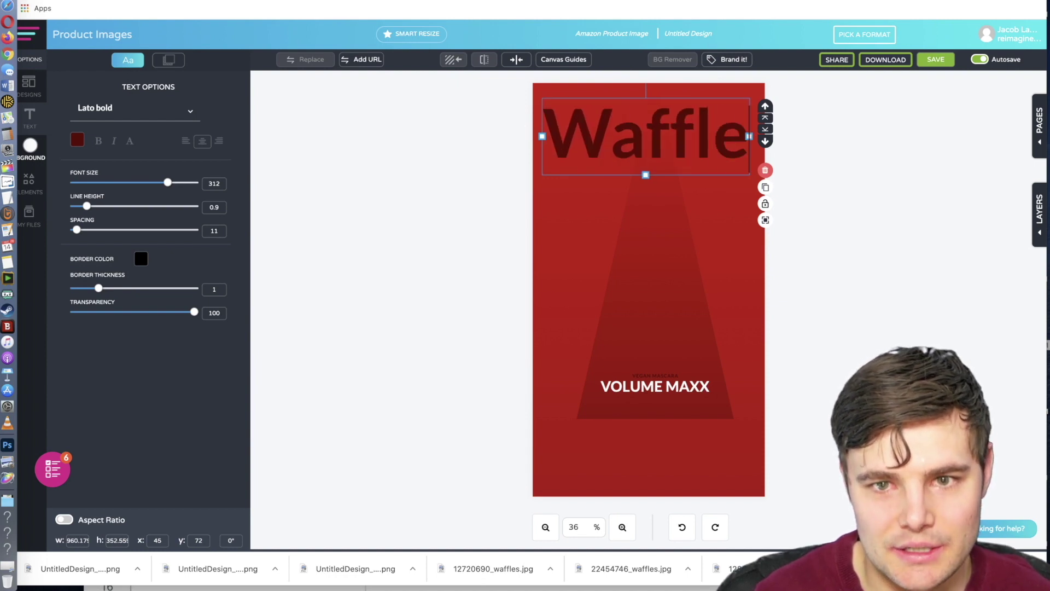
# - Insert the uploaded cut-out of stacked waffles with the honey dipper and enlarge it to fill the area below the Waffle text
pyautogui.click(30, 219)
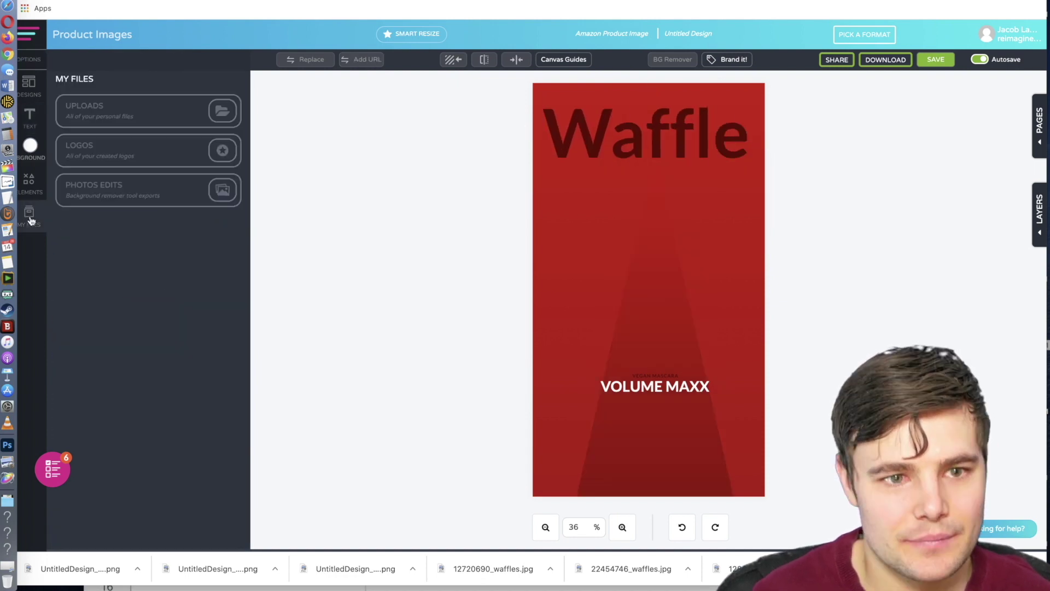
pyautogui.click(112, 110)
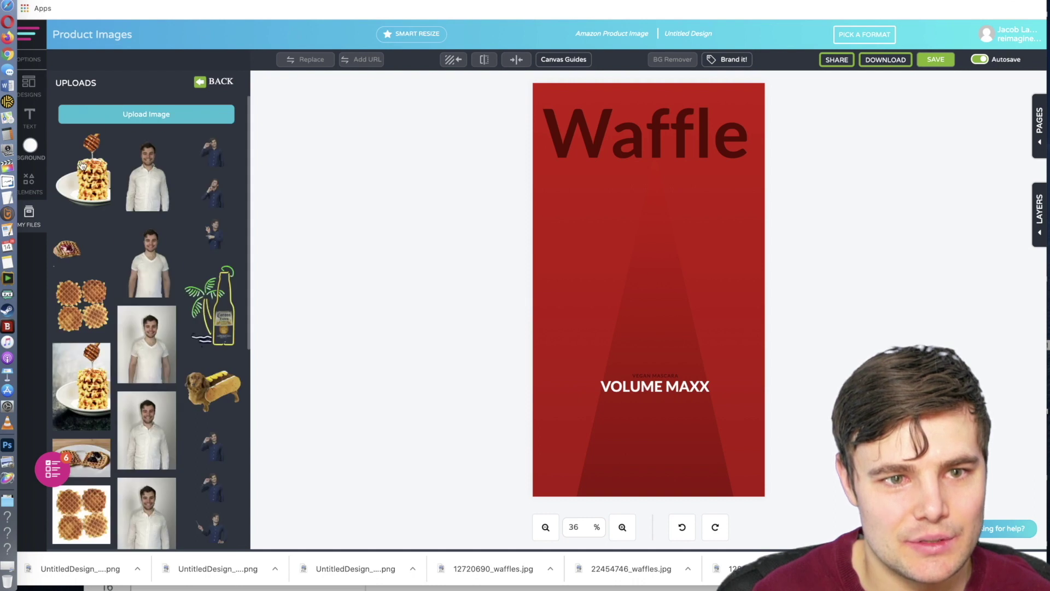
pyautogui.click(85, 186)
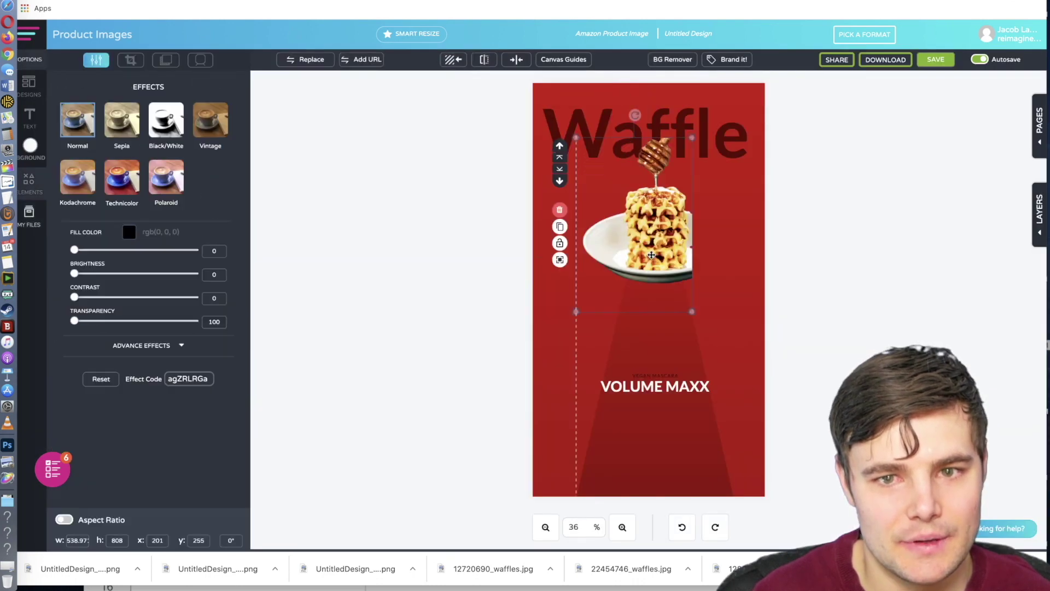
pyautogui.moveTo(654, 360); pyautogui.dragTo(434, 405)
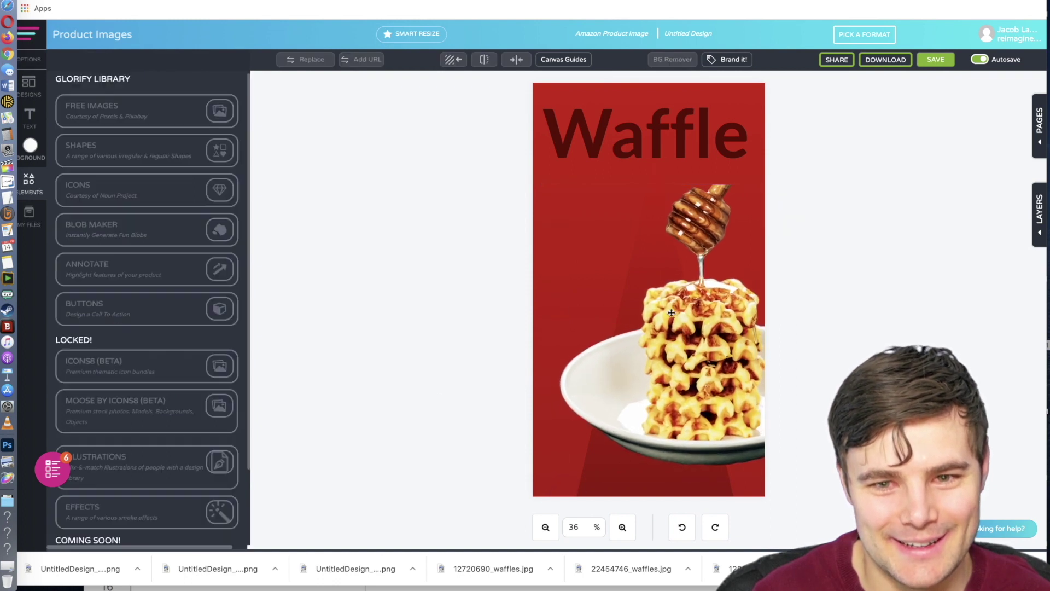
pyautogui.click(628, 145)
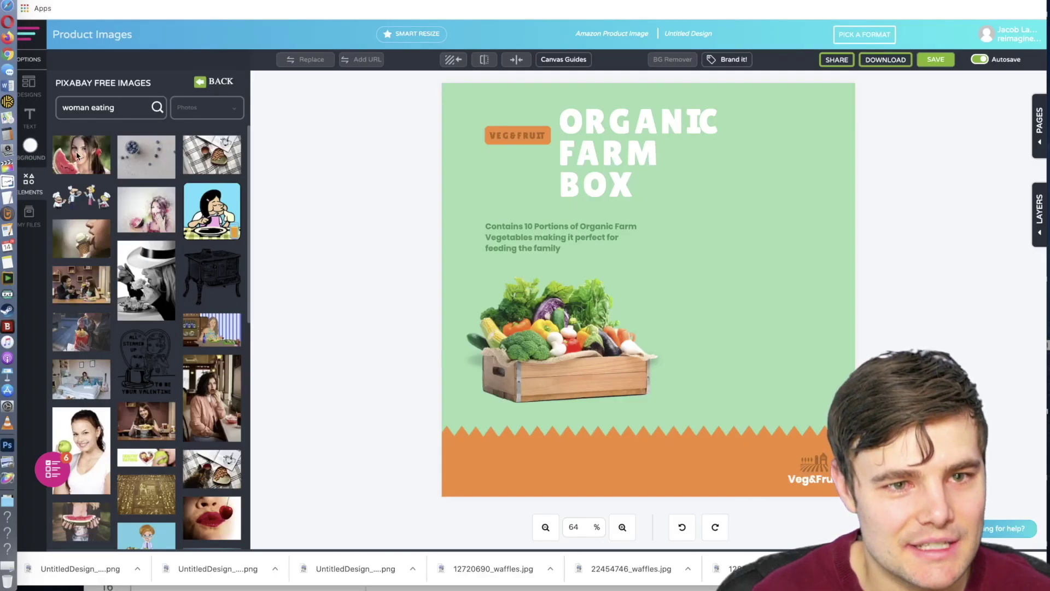
# - Add the free photo of the woman holding watermelon to the Organic Farm Box design and enlarge it to about 1153 x 769 px
pyautogui.click(90, 157)
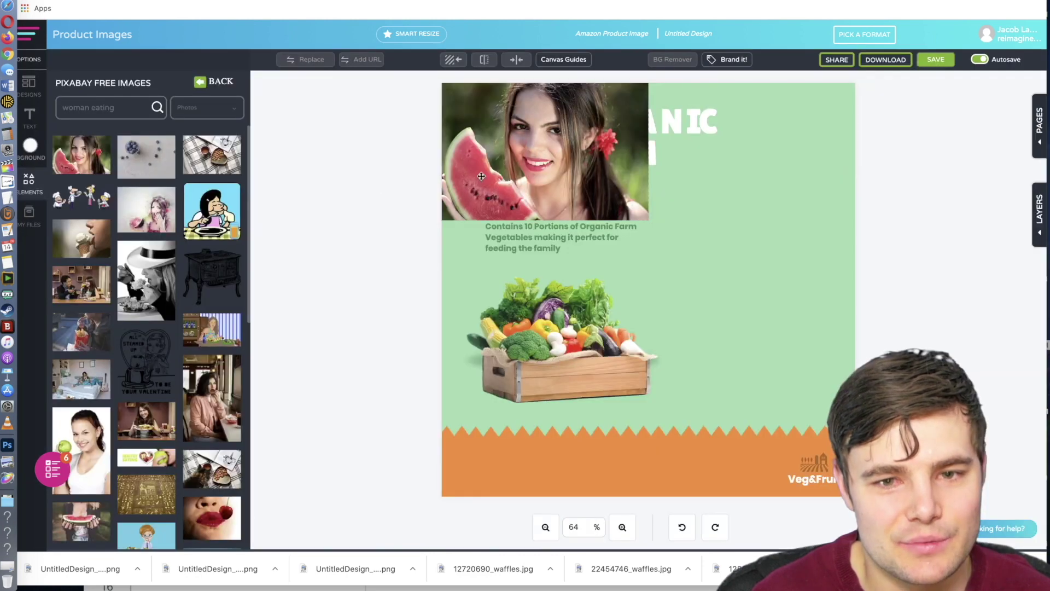
pyautogui.click(482, 176)
pyautogui.moveTo(481, 176); pyautogui.dragTo(754, 372)
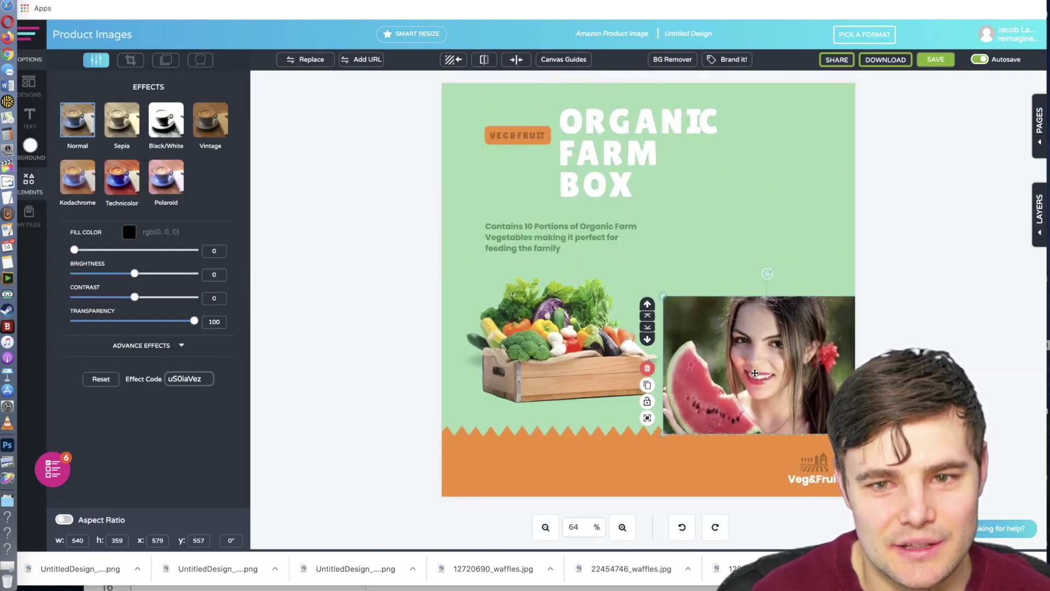
pyautogui.moveTo(663, 296); pyautogui.dragTo(436, 131)
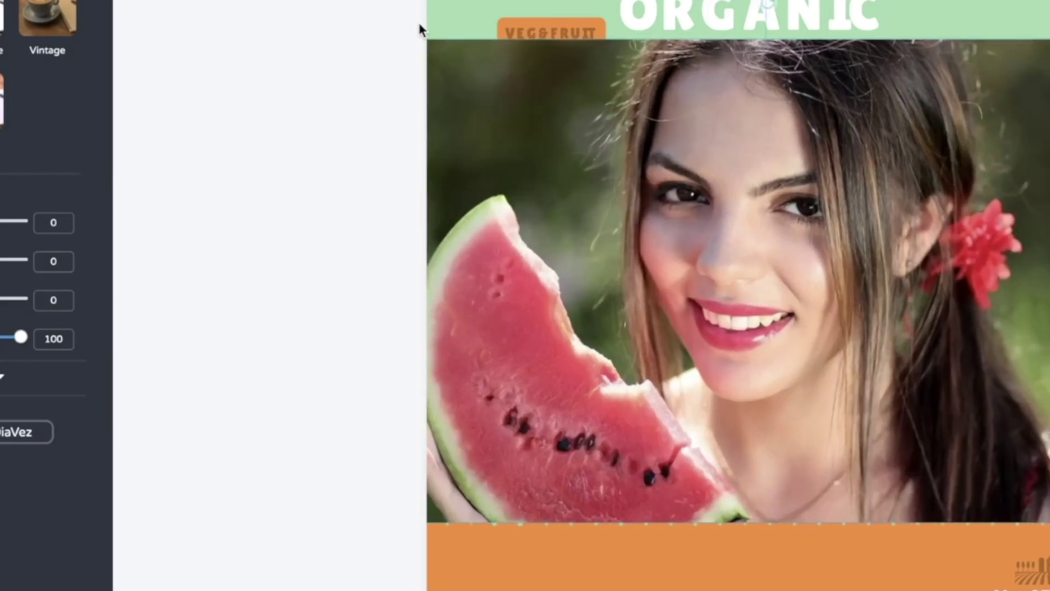
pyautogui.moveTo(796, 209); pyautogui.dragTo(800, 110)
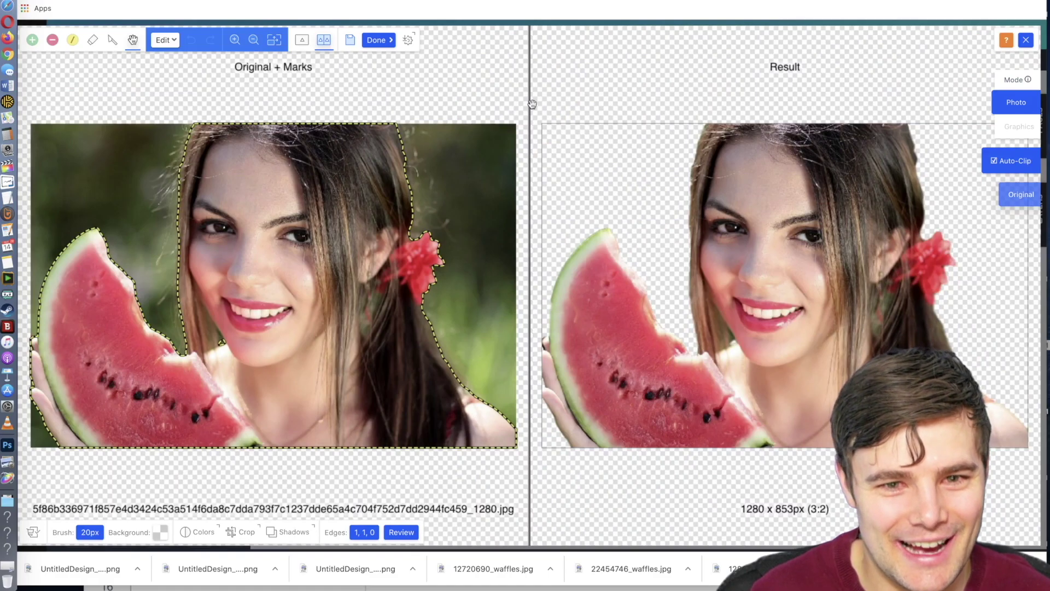
# - Remove the watermelon and hand from the woman's background-free cut-out, keeping her neck, and reposition the result at about X 225, Y 0
pyautogui.click(52, 39)
pyautogui.press('h')
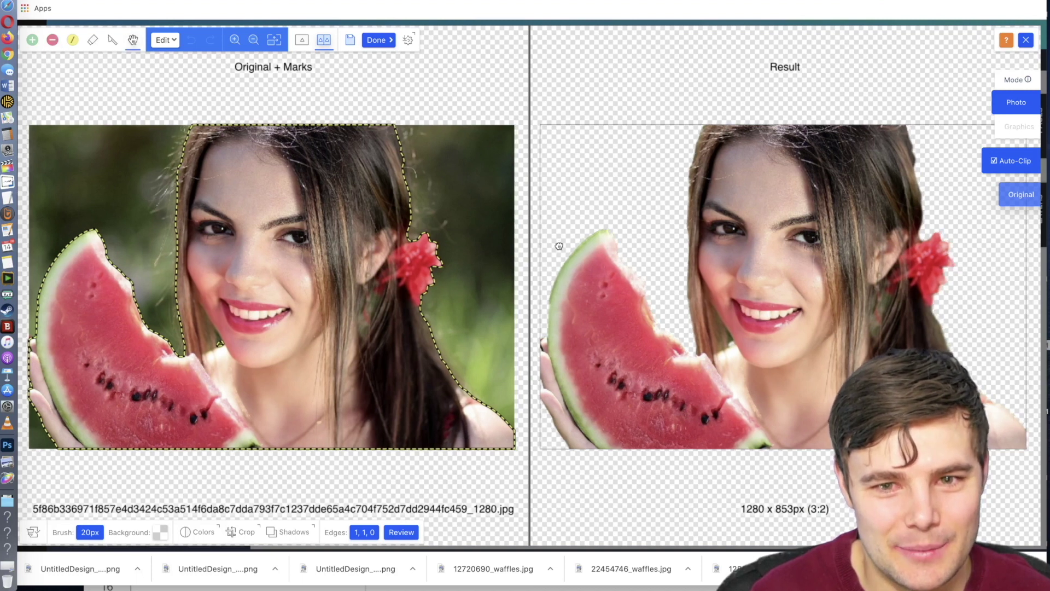
pyautogui.moveTo(573, 262); pyautogui.dragTo(570, 236)
pyautogui.click(53, 40)
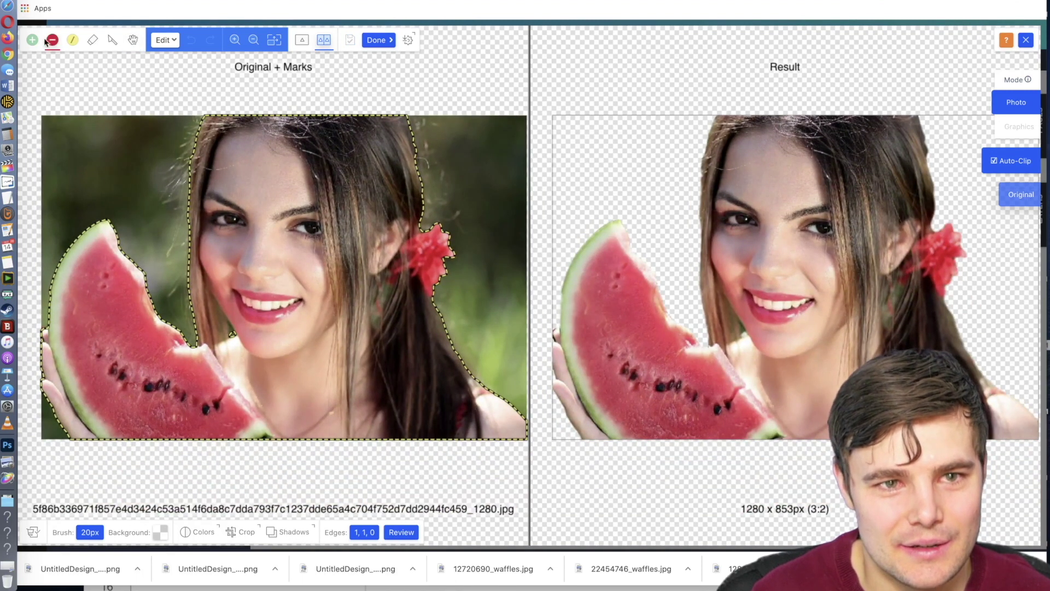
pyautogui.moveTo(65, 286); pyautogui.dragTo(148, 408)
pyautogui.press('g')
pyautogui.moveTo(261, 327); pyautogui.dragTo(361, 409)
pyautogui.click(262, 291)
pyautogui.hotkey('ctrl', 'z')
pyautogui.click(261, 209)
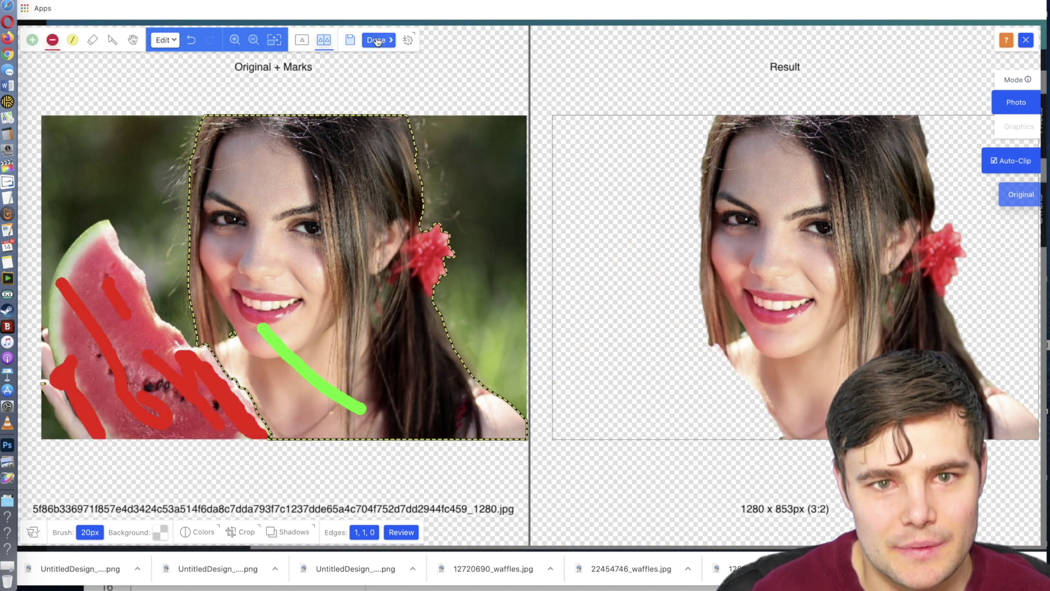
pyautogui.click(376, 39)
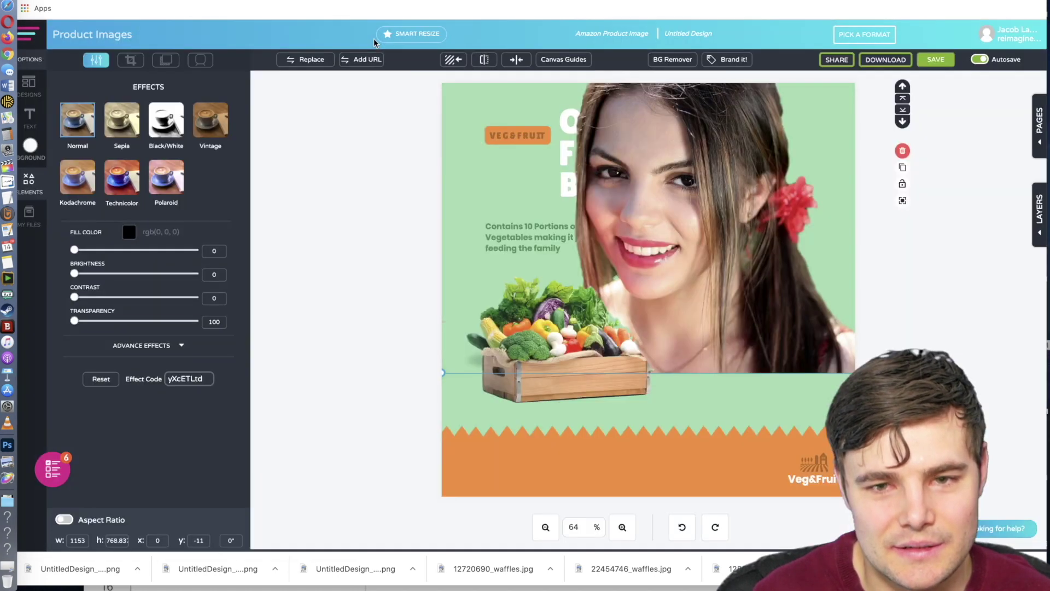
pyautogui.moveTo(643, 166); pyautogui.dragTo(742, 171)
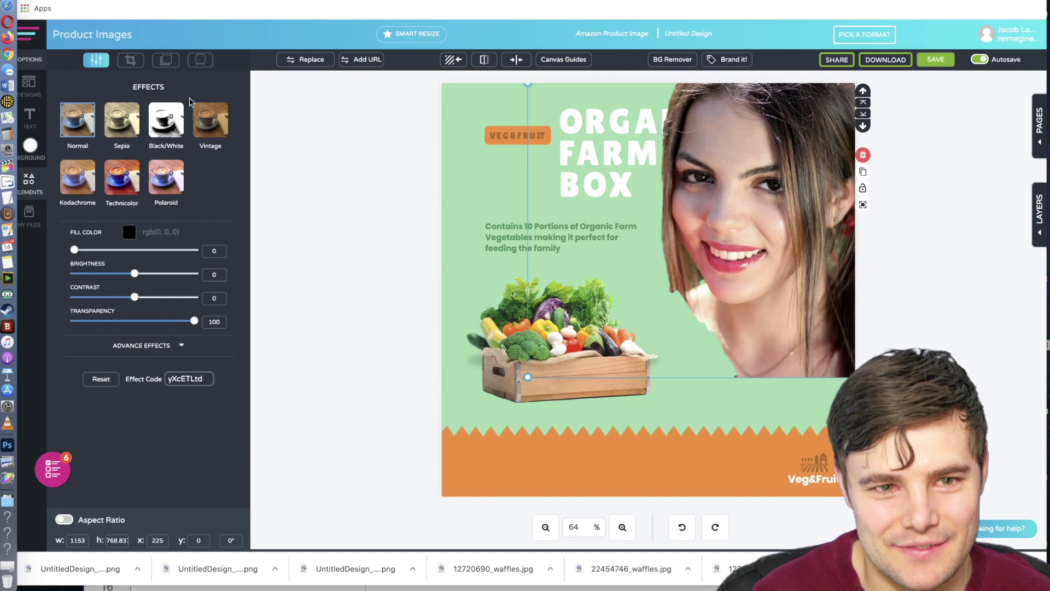
# - Add the berry-topped waffle cut-out from the saved photo edits and enlarge it to about 1665 x 1110 px over the vegetable box
pyautogui.click(29, 216)
pyautogui.click(109, 190)
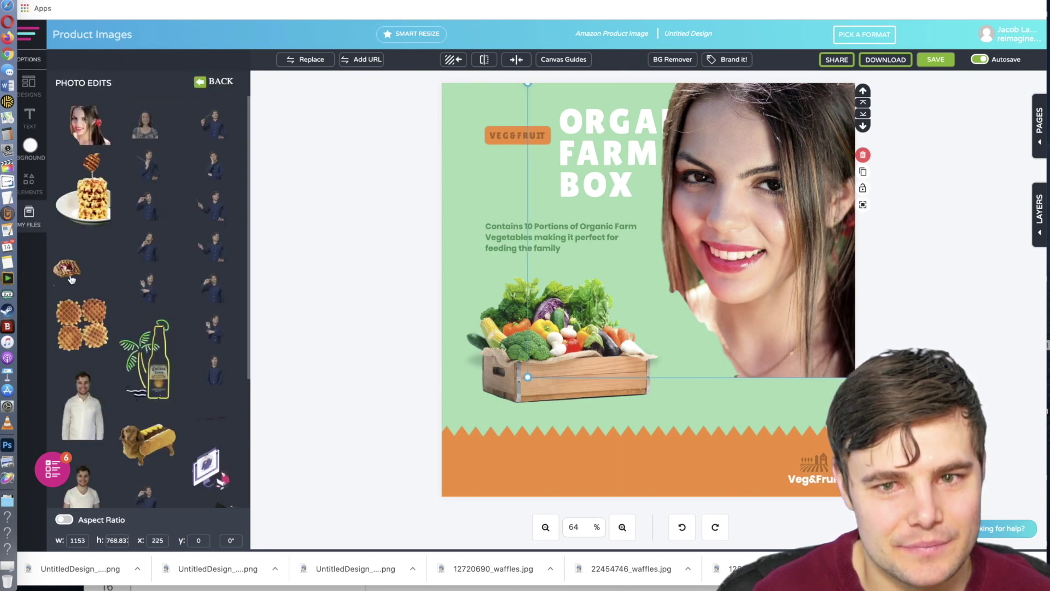
pyautogui.click(83, 324)
pyautogui.moveTo(650, 335); pyautogui.dragTo(346, 492)
pyautogui.click(347, 492)
pyautogui.moveTo(661, 398); pyautogui.dragTo(434, 178)
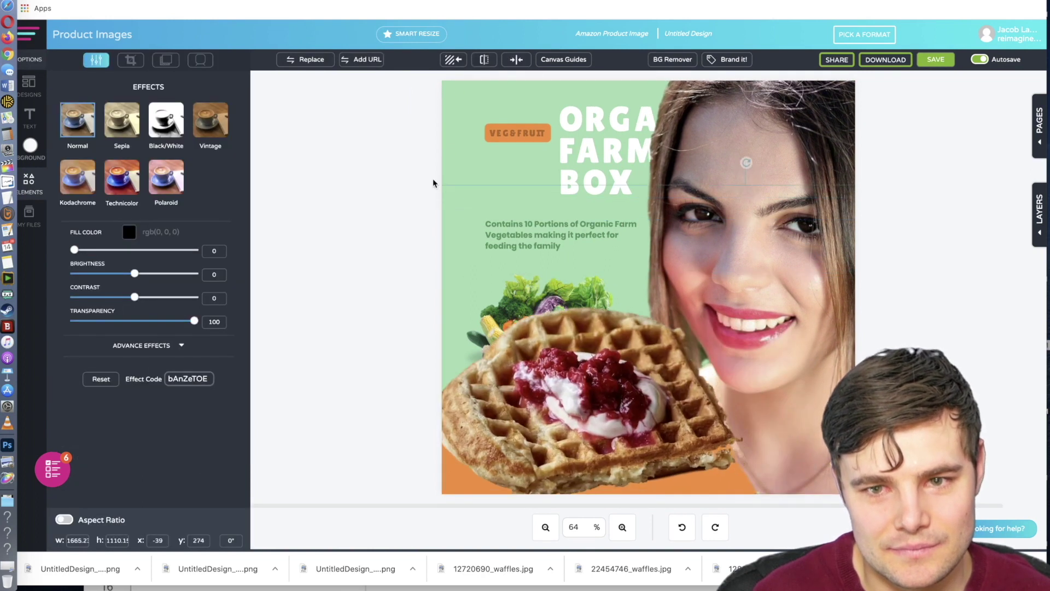
# - Examine the Organic Farm Box composition at reduced sizes down to 9% zoom to judge how it reads as a small ad, and return to 59%
pyautogui.click(434, 179)
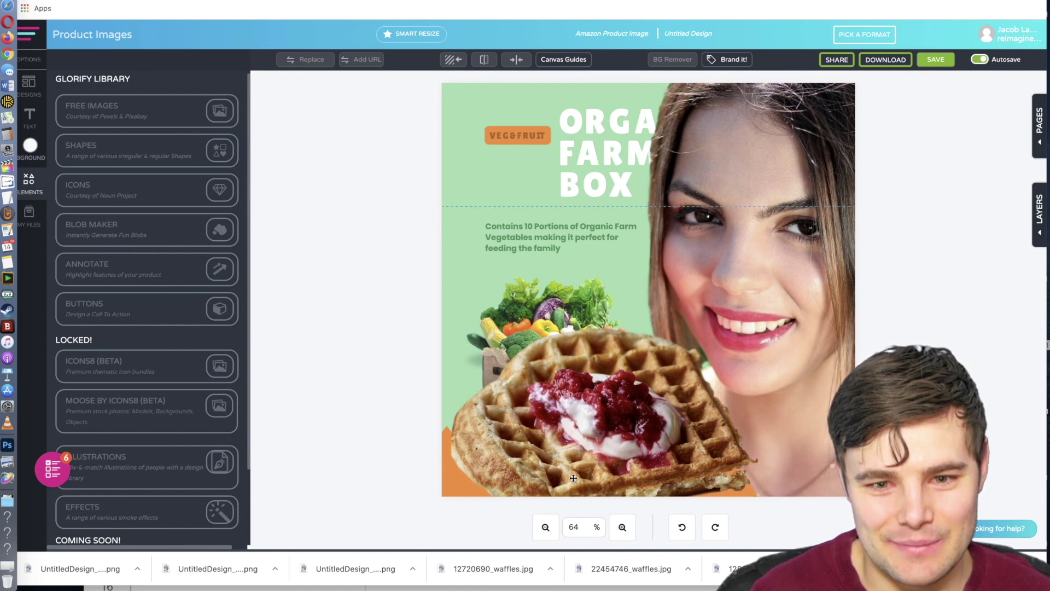
pyautogui.click(550, 527)
pyautogui.click(551, 527)
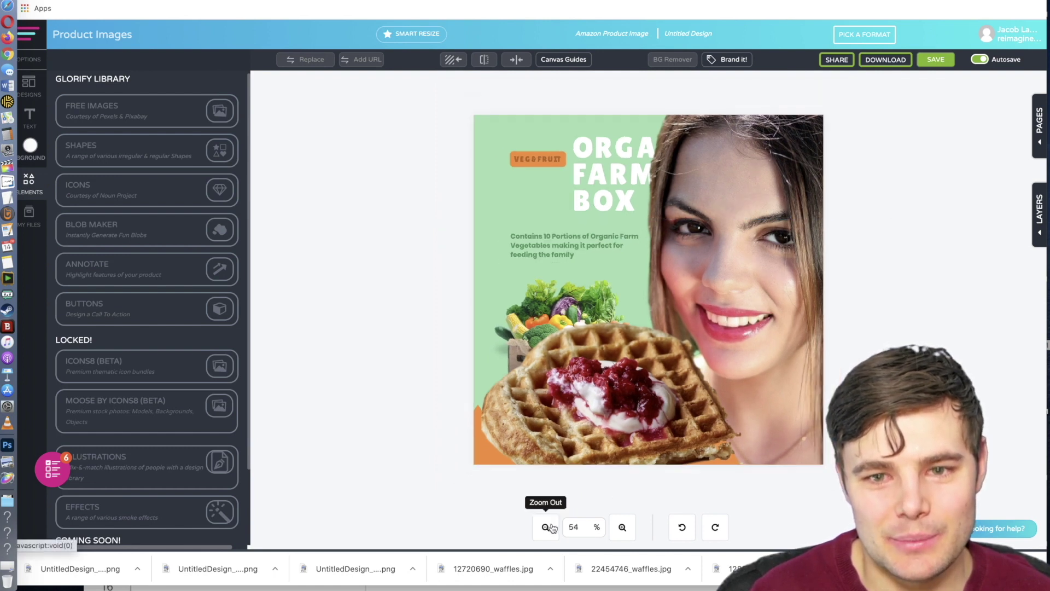
pyautogui.click(551, 527)
pyautogui.click(551, 528)
pyautogui.click(552, 527)
pyautogui.click(551, 528)
pyautogui.click(551, 528)
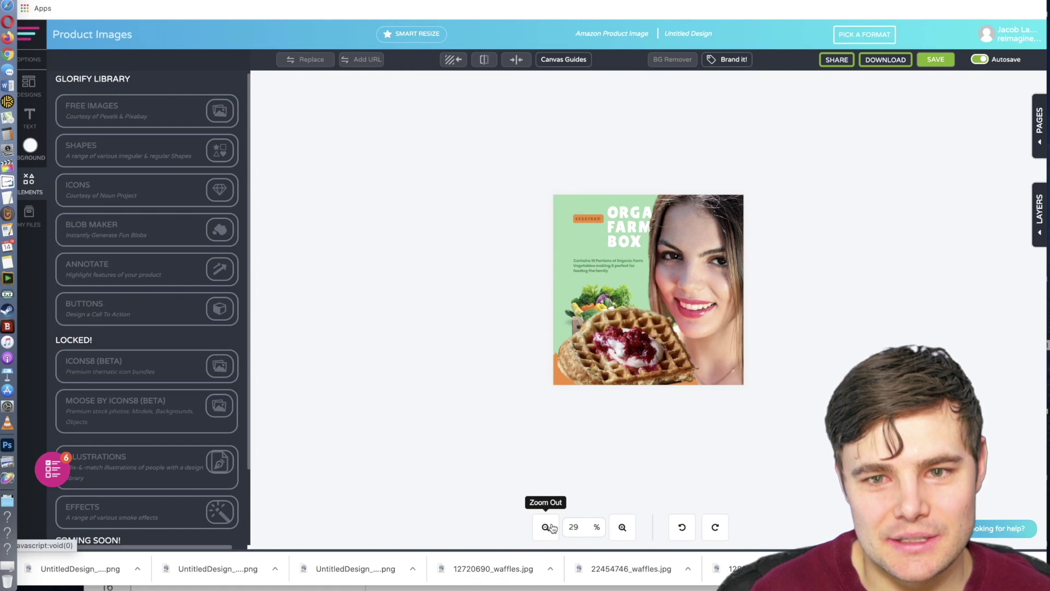
pyautogui.click(551, 528)
pyautogui.click(551, 528)
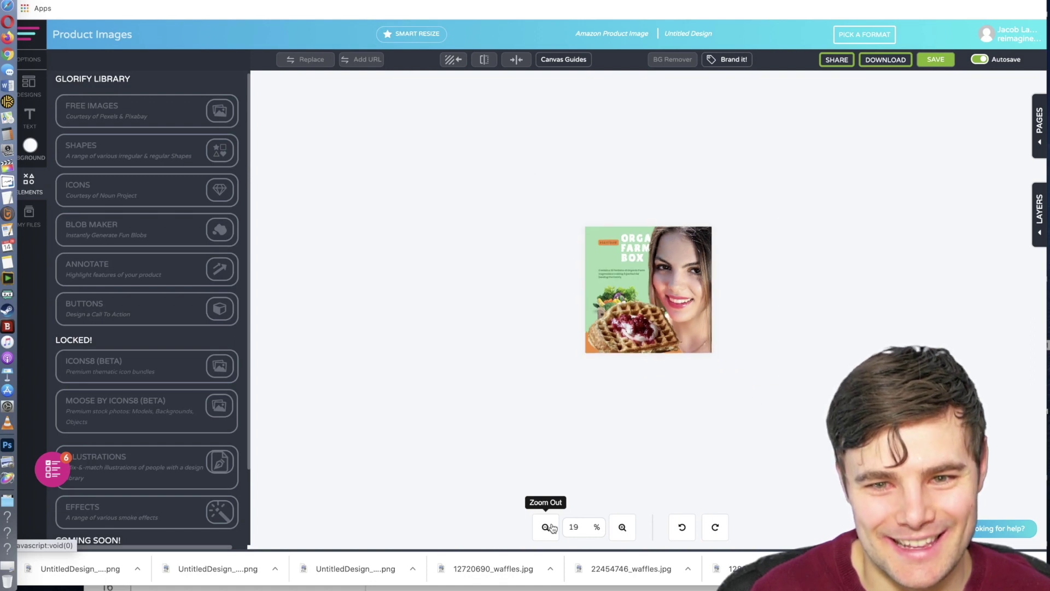
pyautogui.click(551, 528)
pyautogui.click(552, 527)
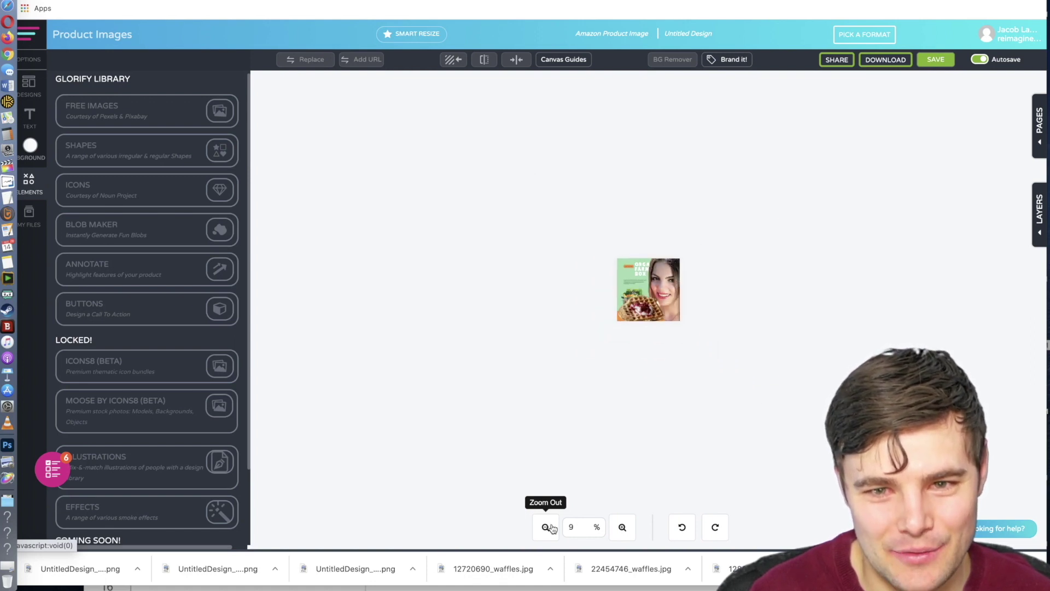
pyautogui.click(623, 528)
pyautogui.click(623, 528)
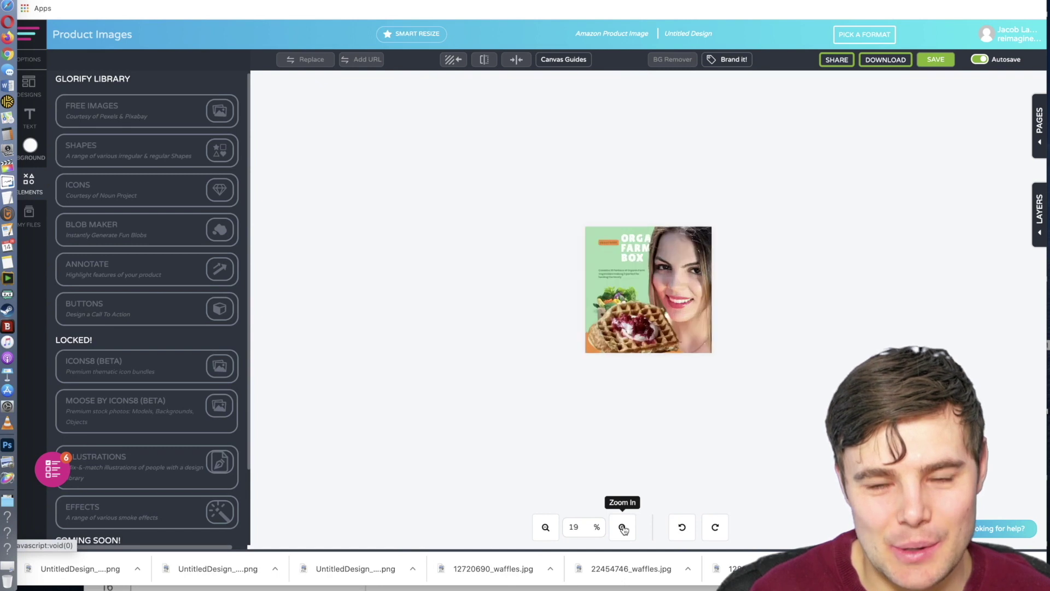
pyautogui.click(623, 527)
pyautogui.click(623, 528)
pyautogui.click(623, 528)
pyautogui.click(623, 528)
pyautogui.click(622, 528)
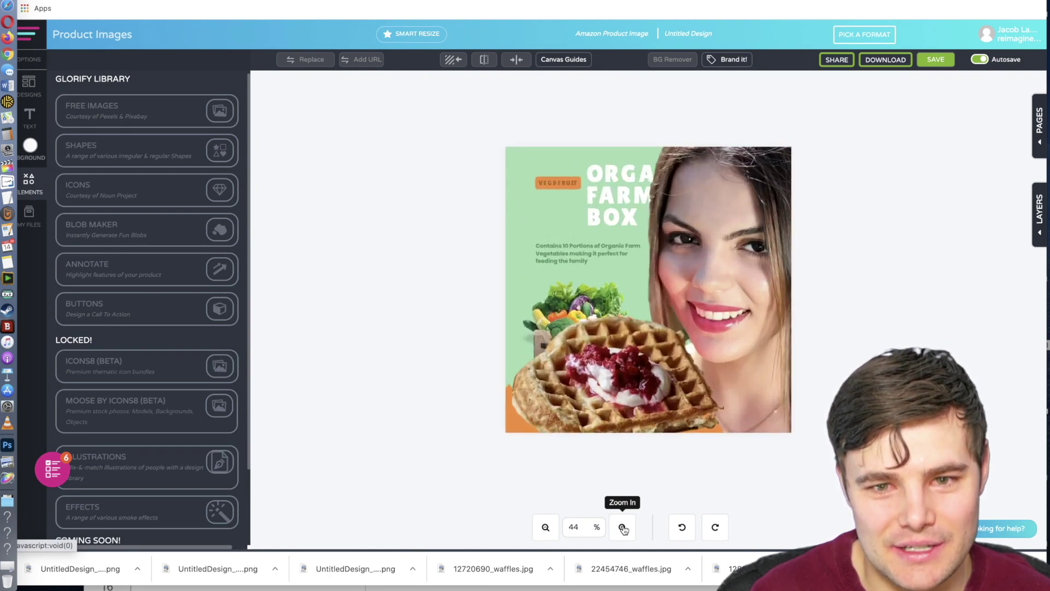
pyautogui.click(623, 527)
pyautogui.click(622, 528)
pyautogui.click(623, 528)
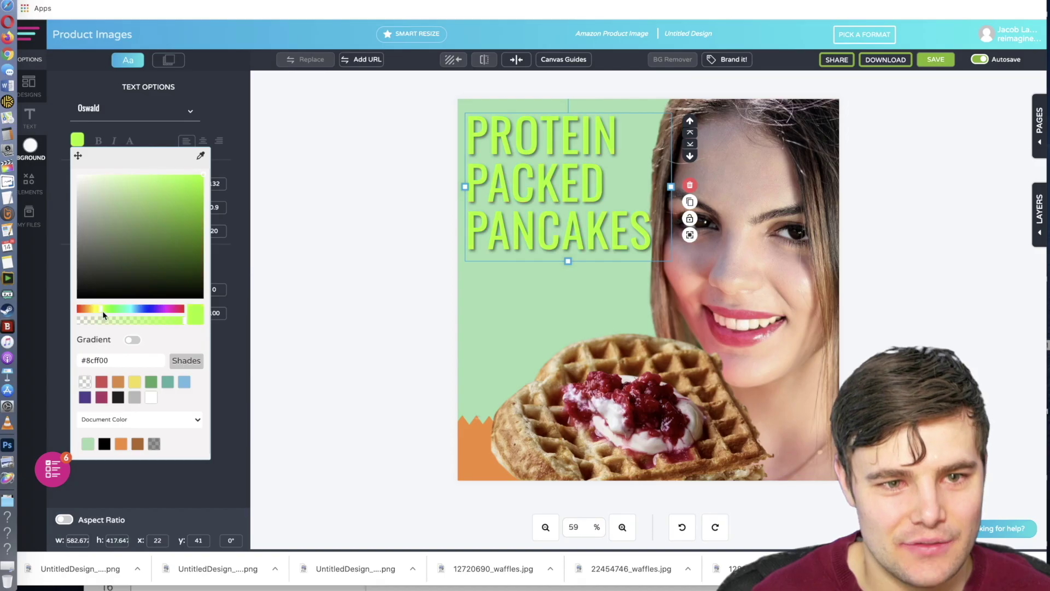
# - Recolour the PROTEIN PACKED PANCAKES heading from the green range to pink and download the design as a High Res JPG (x1.5)
pyautogui.moveTo(110, 310); pyautogui.dragTo(158, 310)
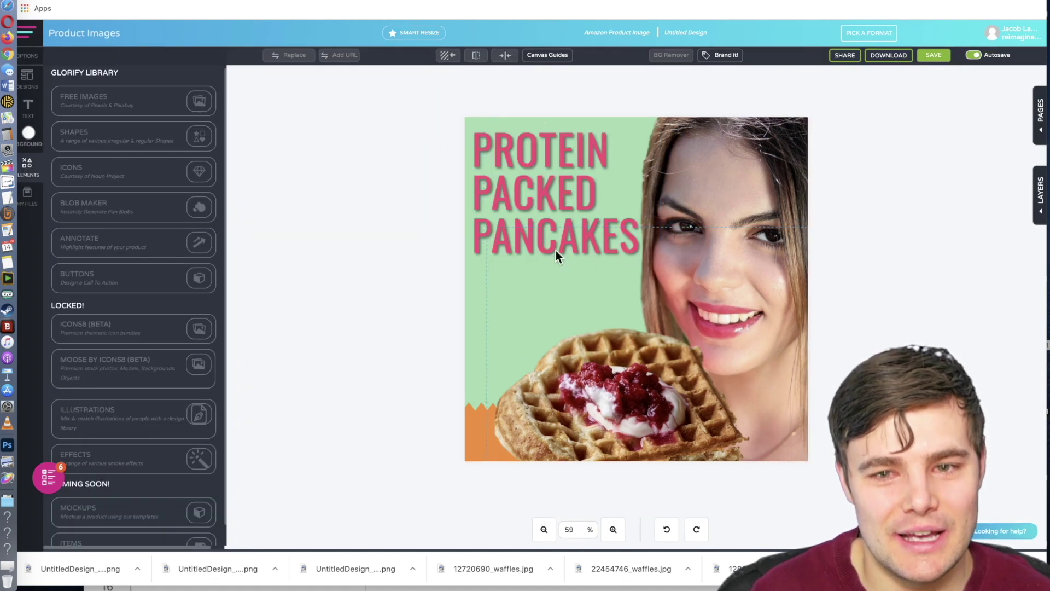
pyautogui.click(884, 57)
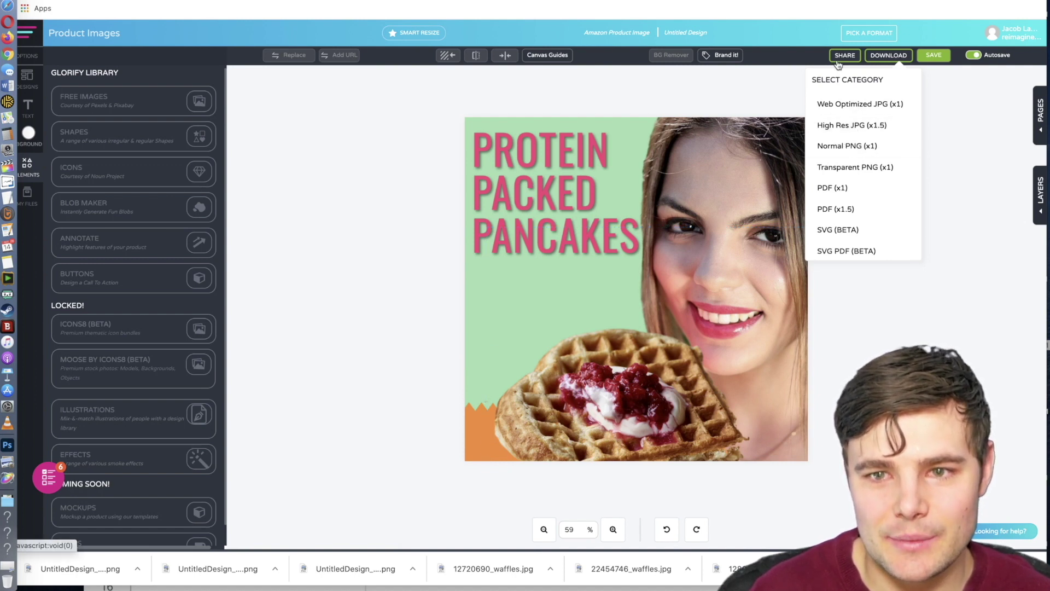
pyautogui.click(845, 126)
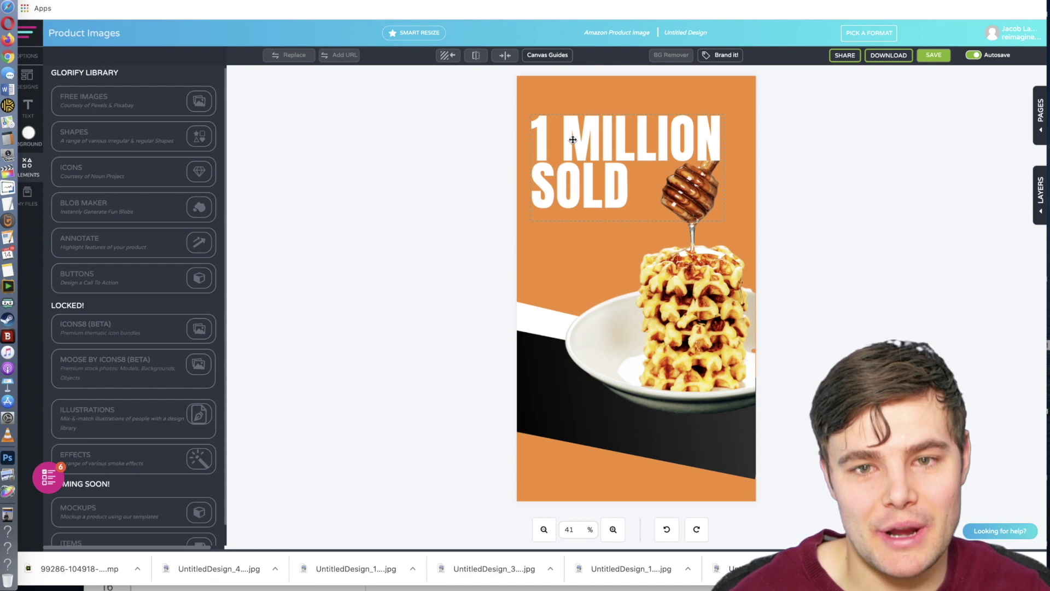
# - Replace the 1 MILLION SOLD heading on the orange waffle-stack design with GLUTEN FREE and save this ad variation
pyautogui.click(605, 139)
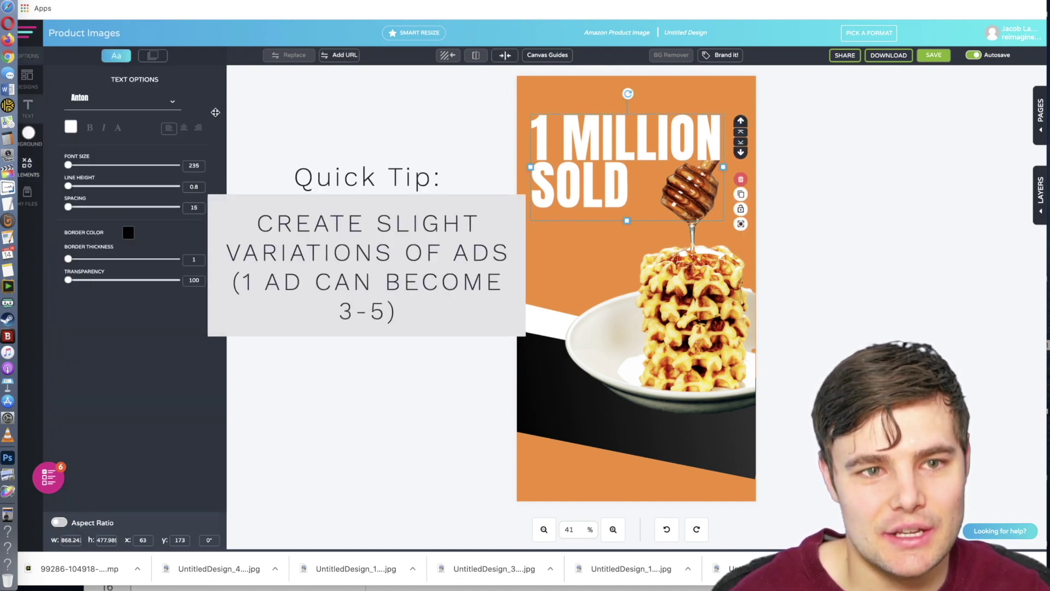
pyautogui.click(601, 143)
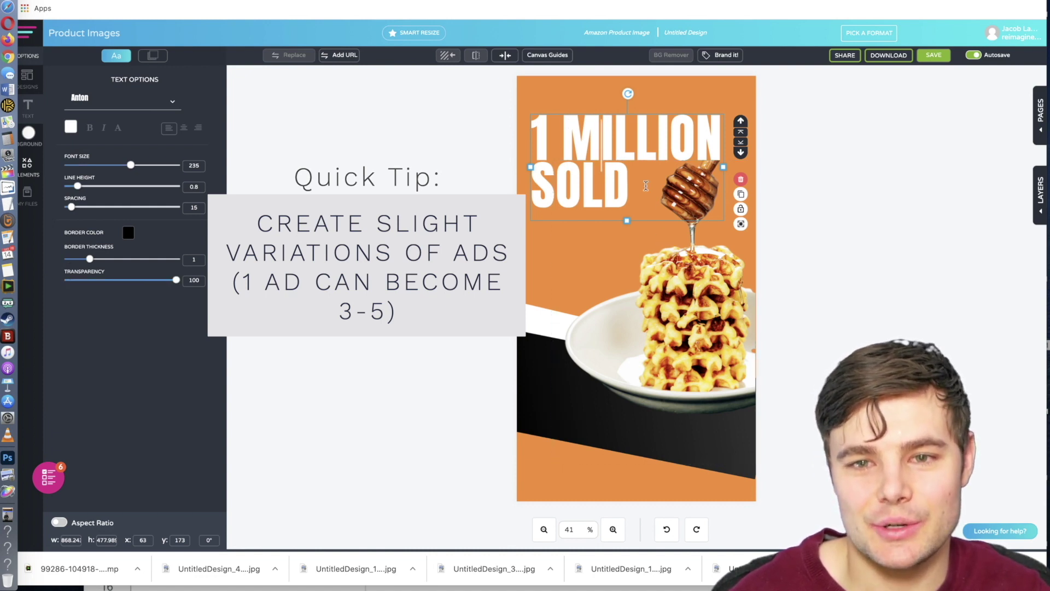
pyautogui.moveTo(629, 210); pyautogui.dragTo(535, 146)
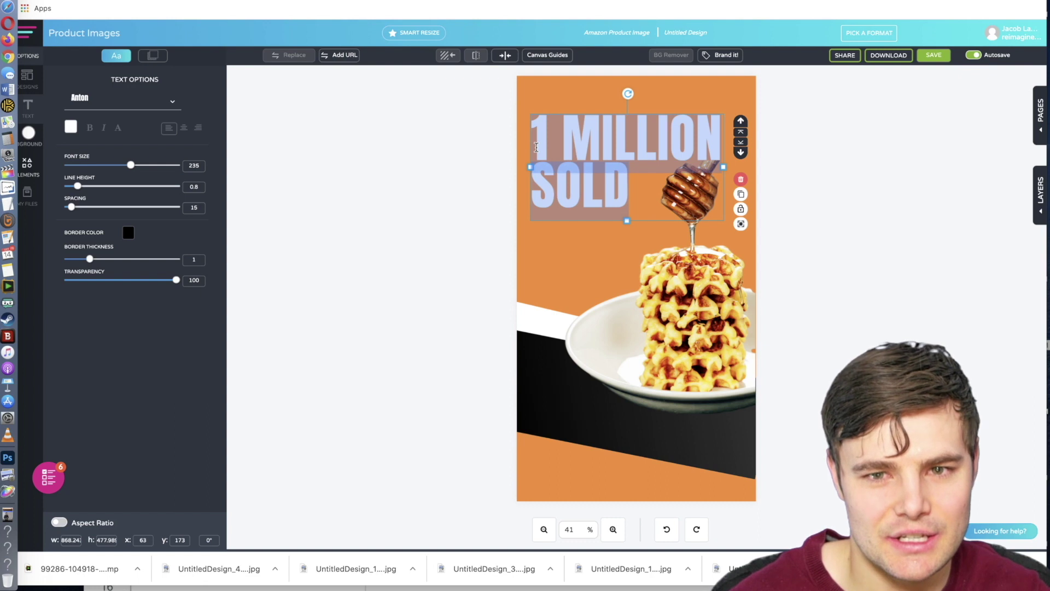
pyautogui.write('GLUTEN FREE')
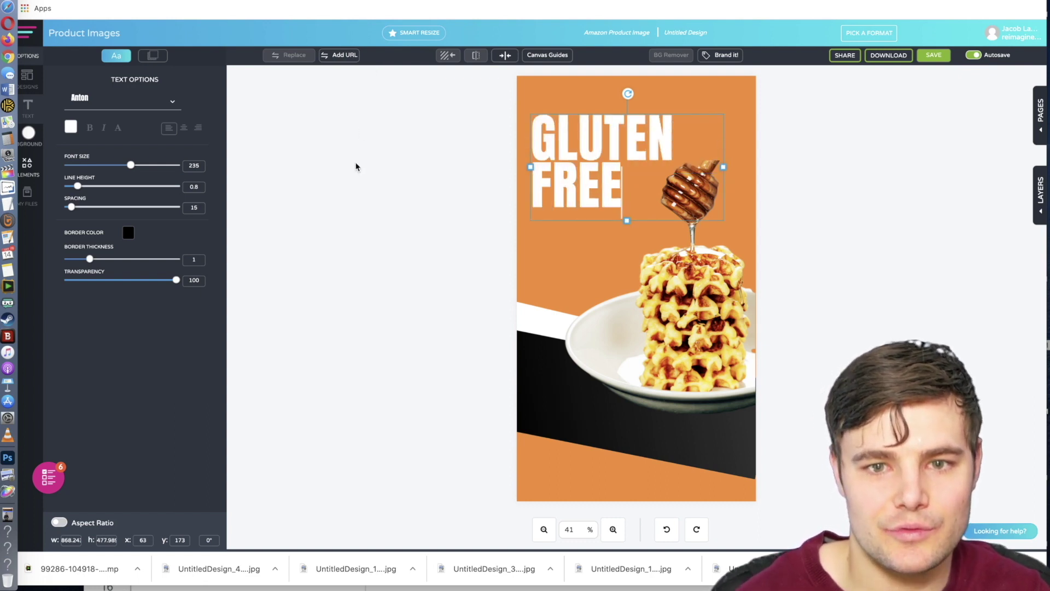
pyautogui.click(798, 78)
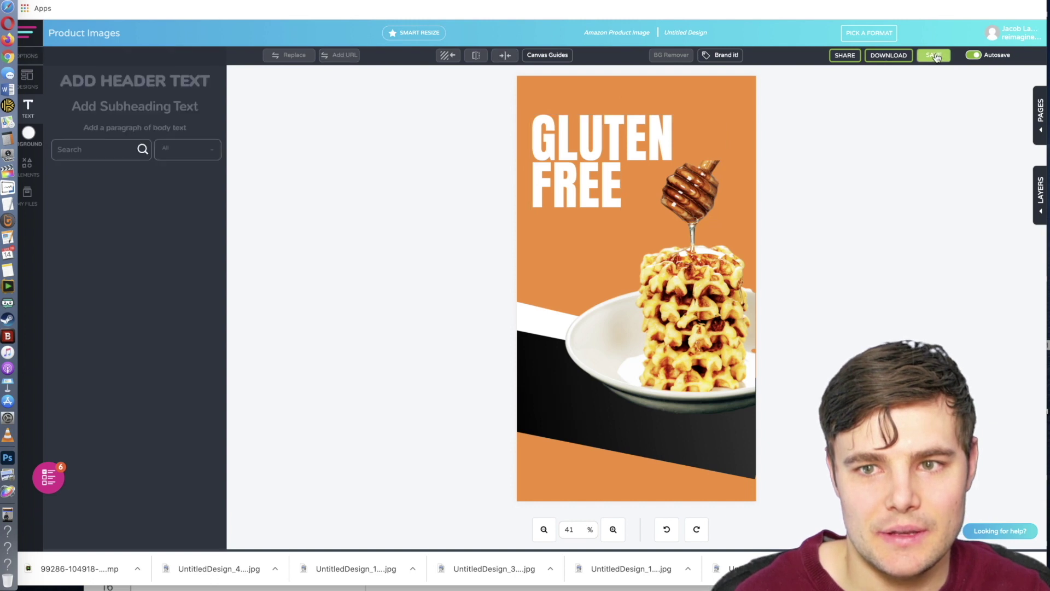
pyautogui.click(935, 56)
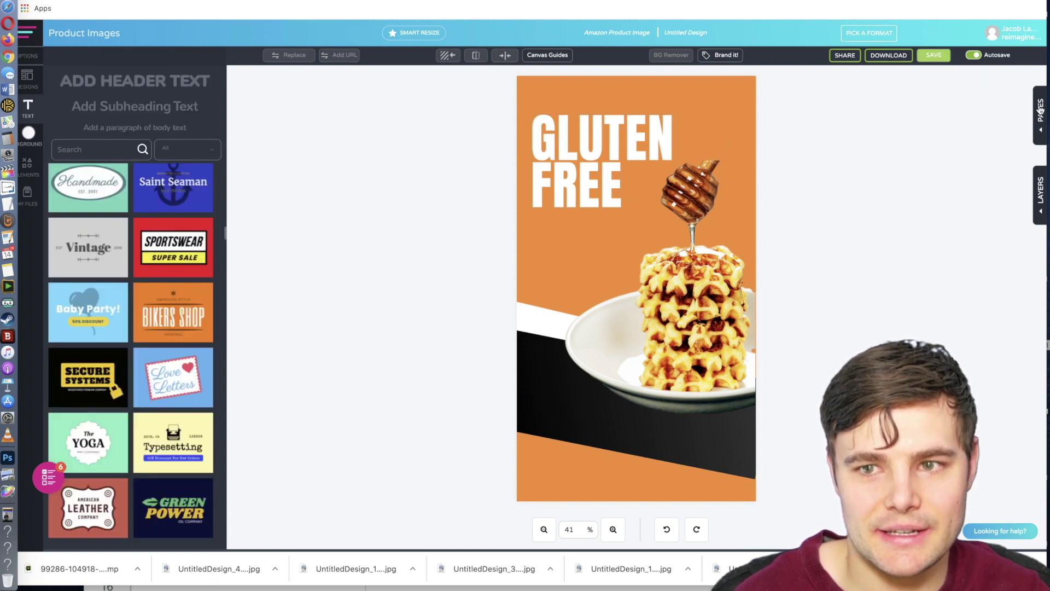